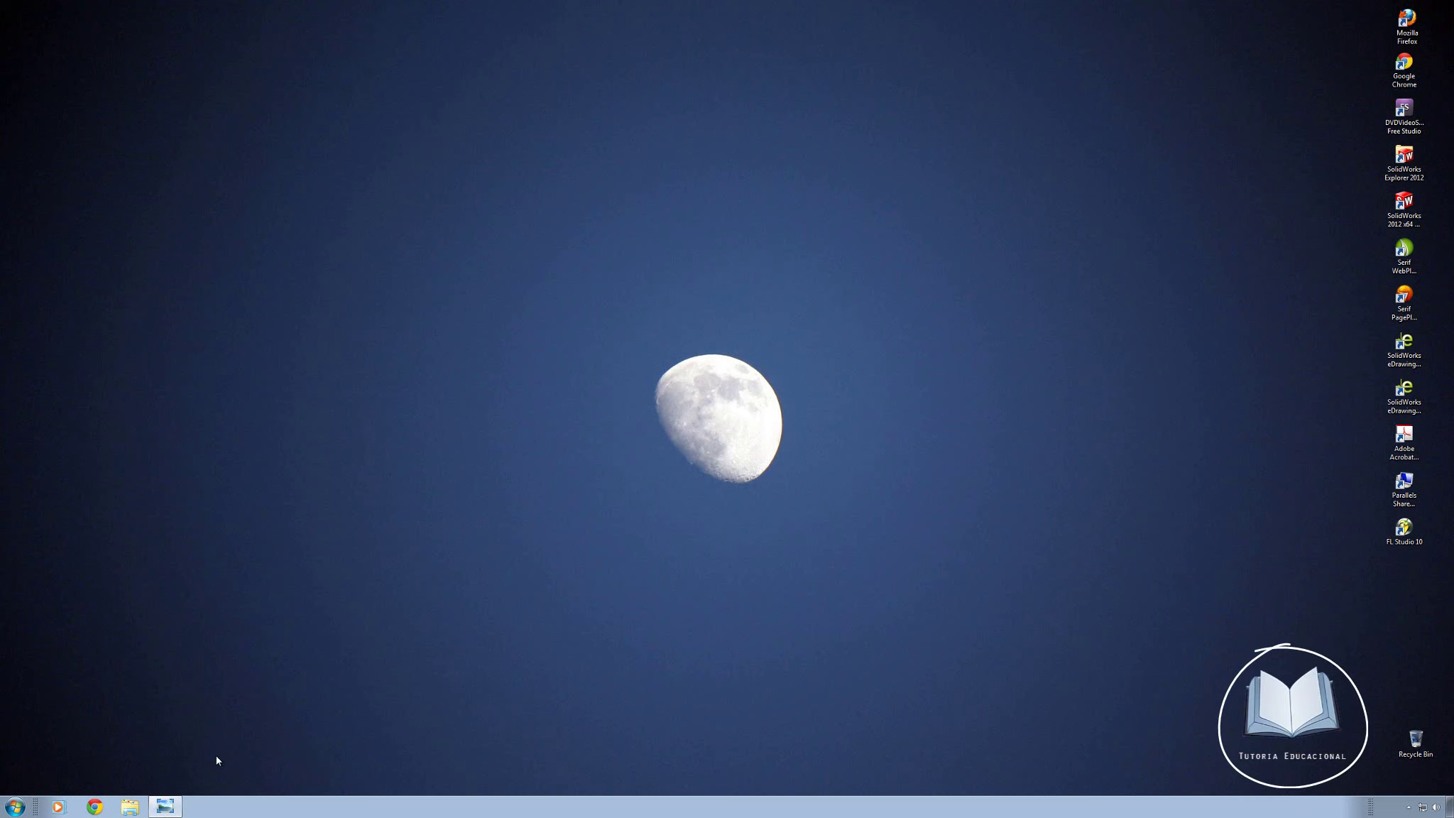
Step: Preview the red car photo, then launch Photoshop CS6 from the Start menu
click(173, 801)
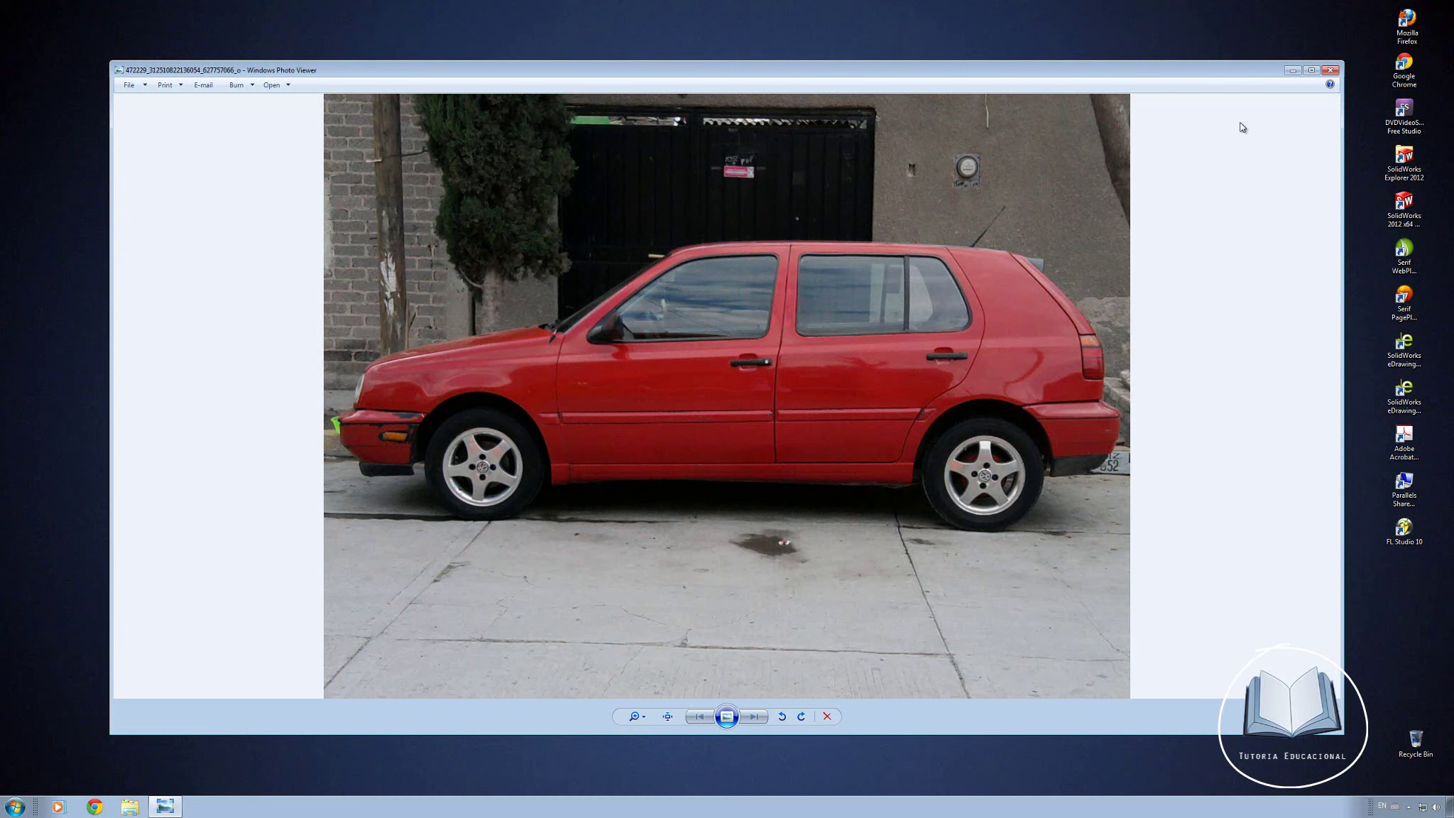
click(1330, 70)
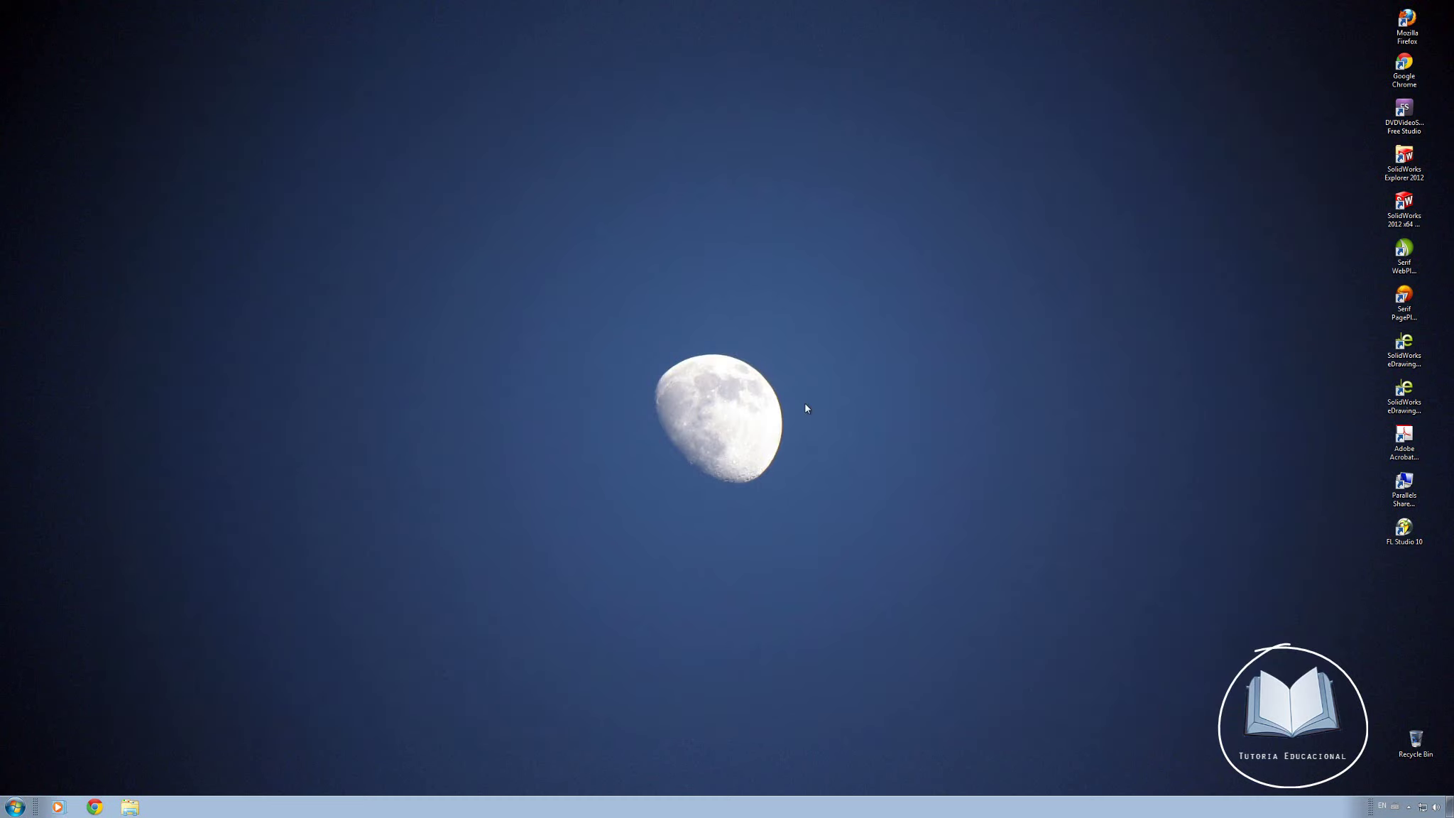
click(15, 806)
click(71, 584)
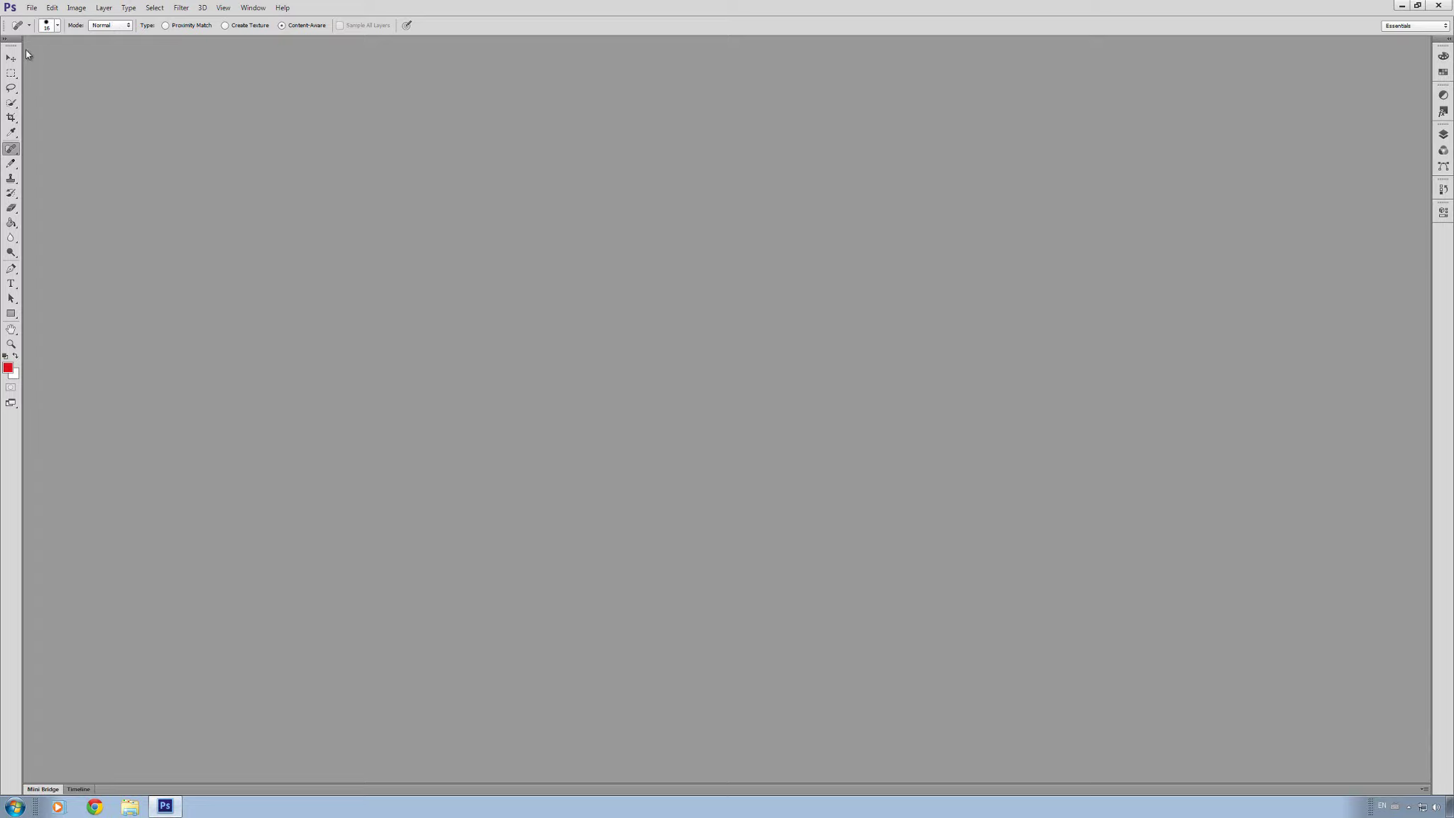
Step: Open the red car image from the Libraries > Pictures folder
click(34, 9)
click(50, 41)
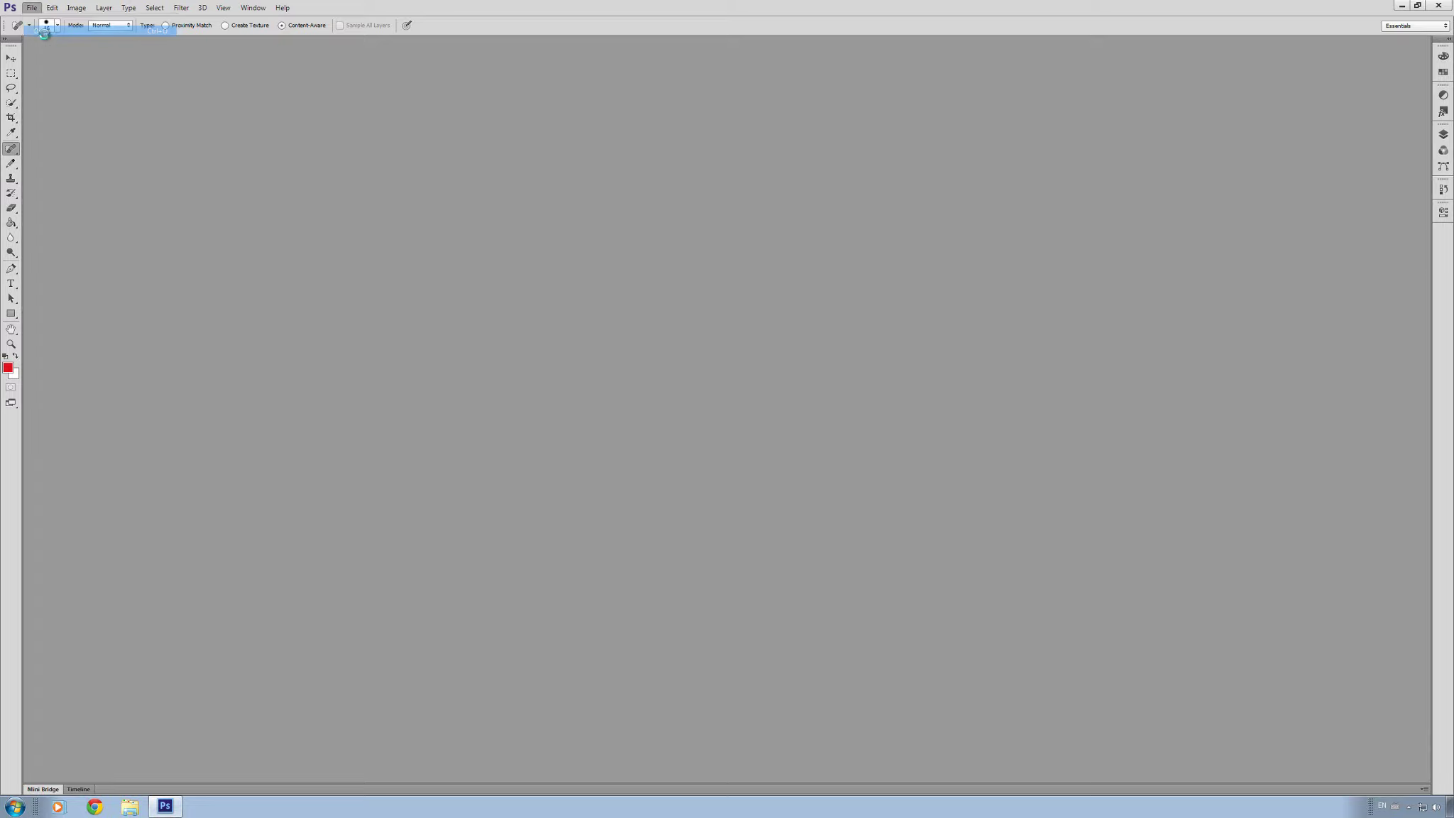
click(600, 268)
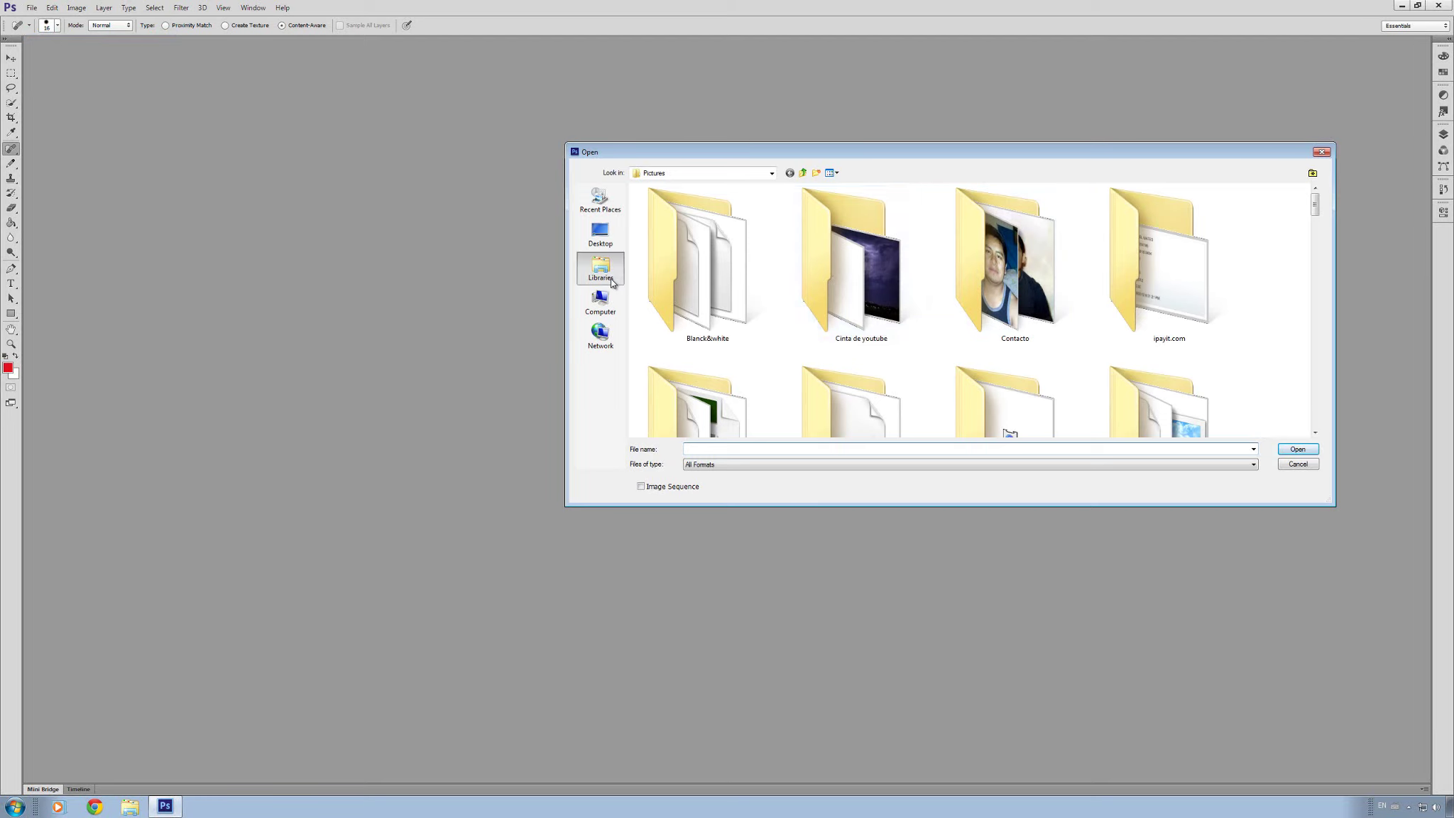
double_click(920, 211)
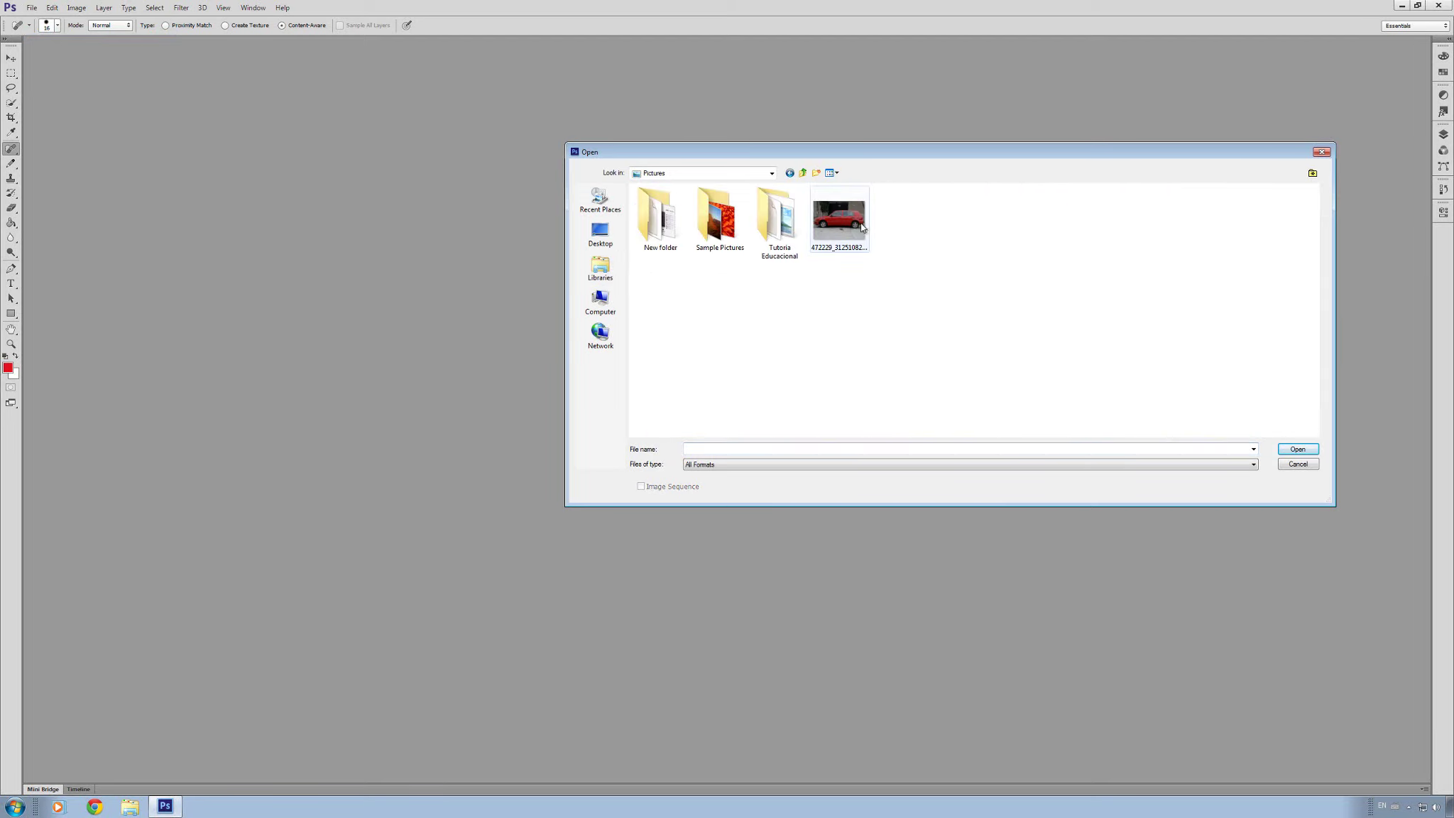
click(860, 226)
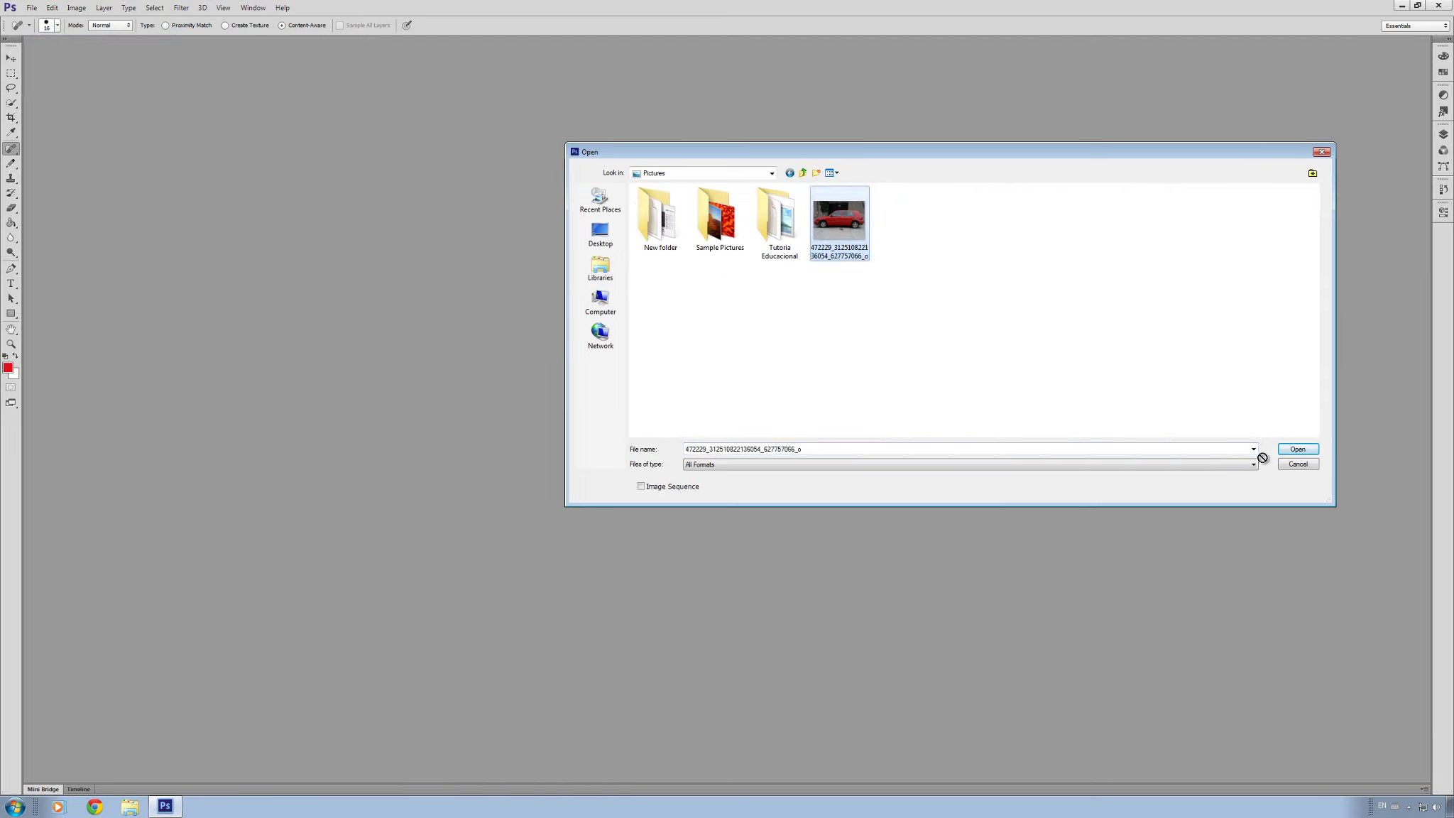
click(1289, 449)
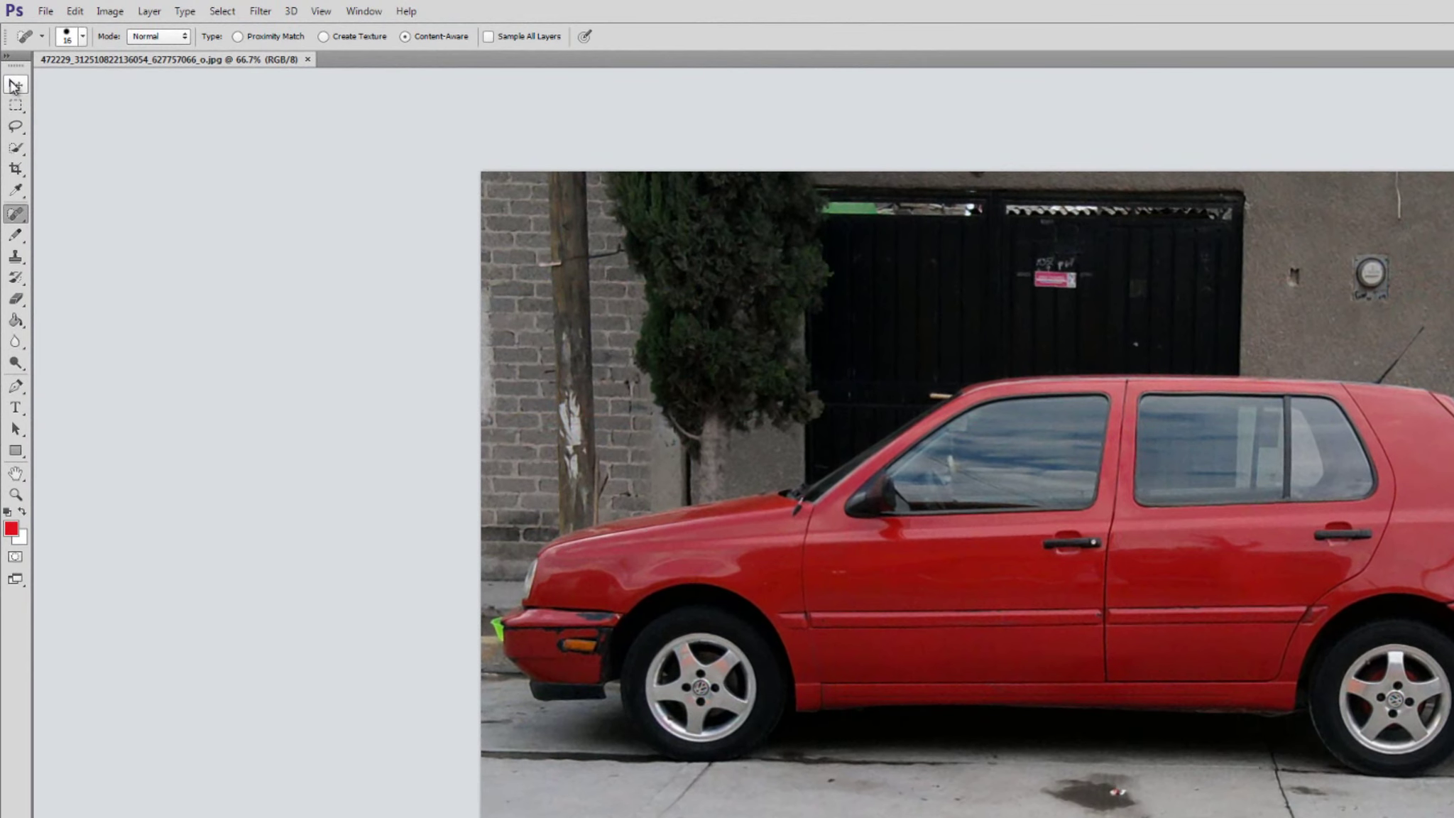
Step: Duplicate the Background layer in the Layers panel to create 'Background copy'
click(14, 85)
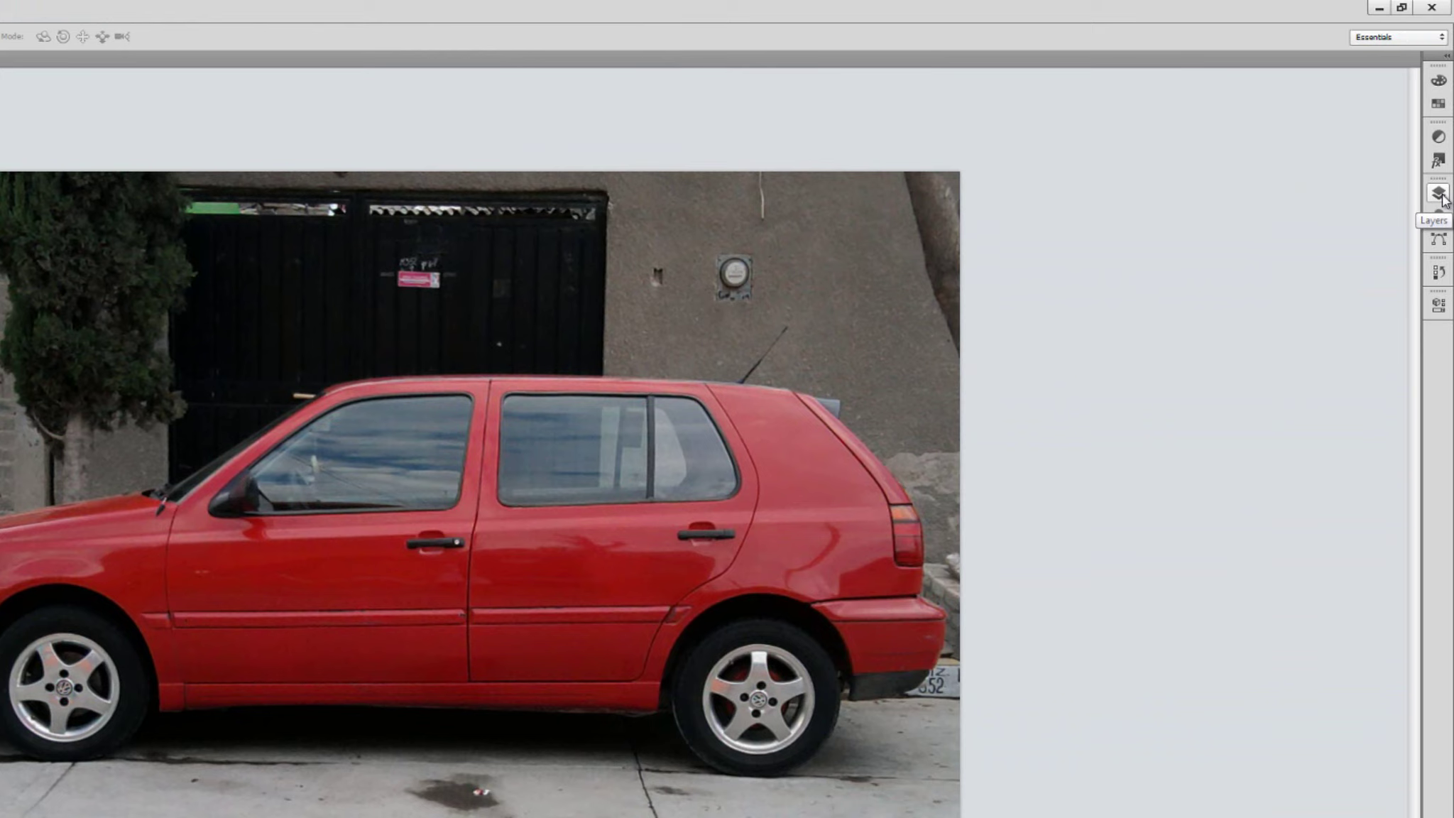
click(1439, 194)
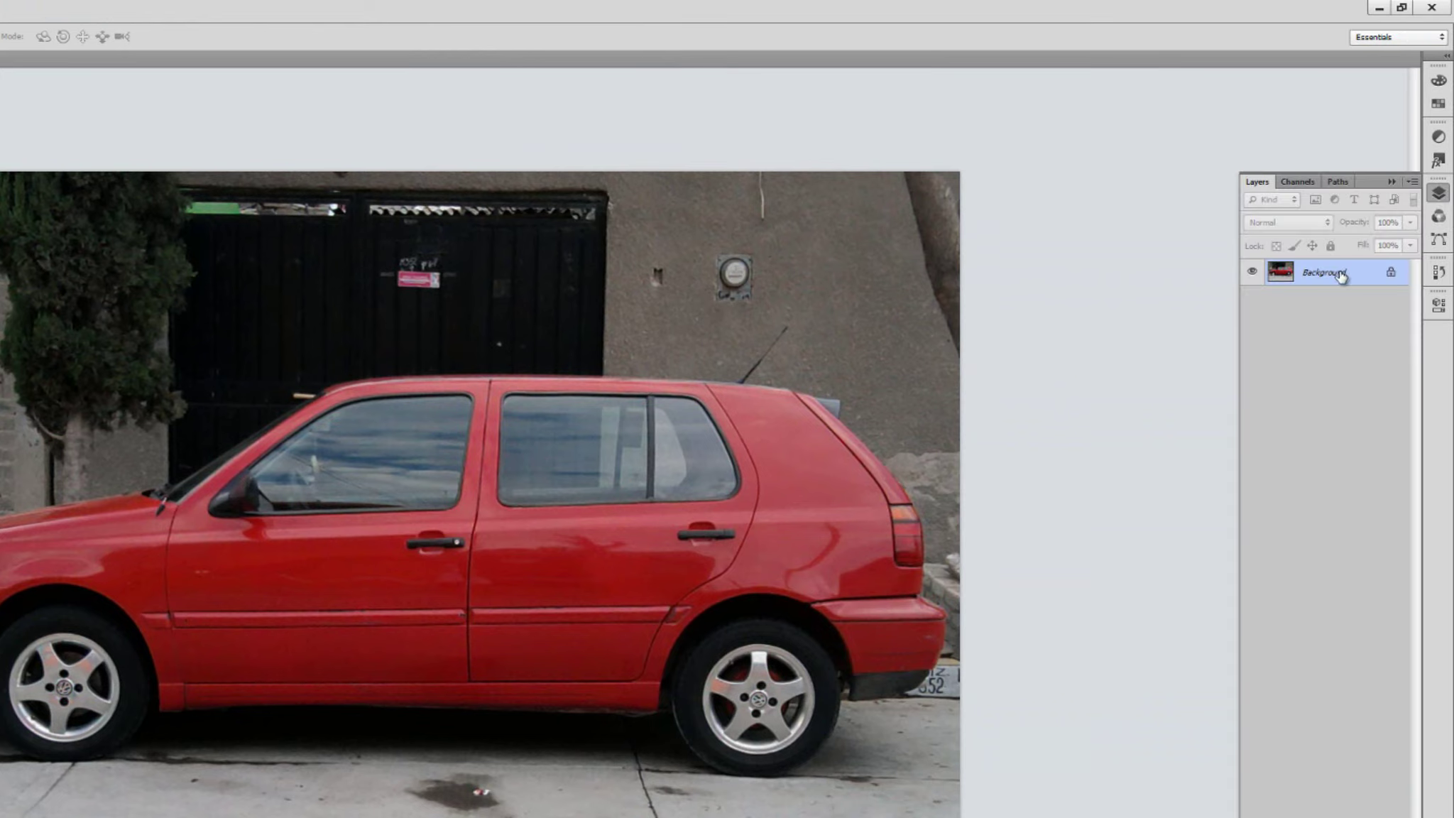
right_click(1361, 280)
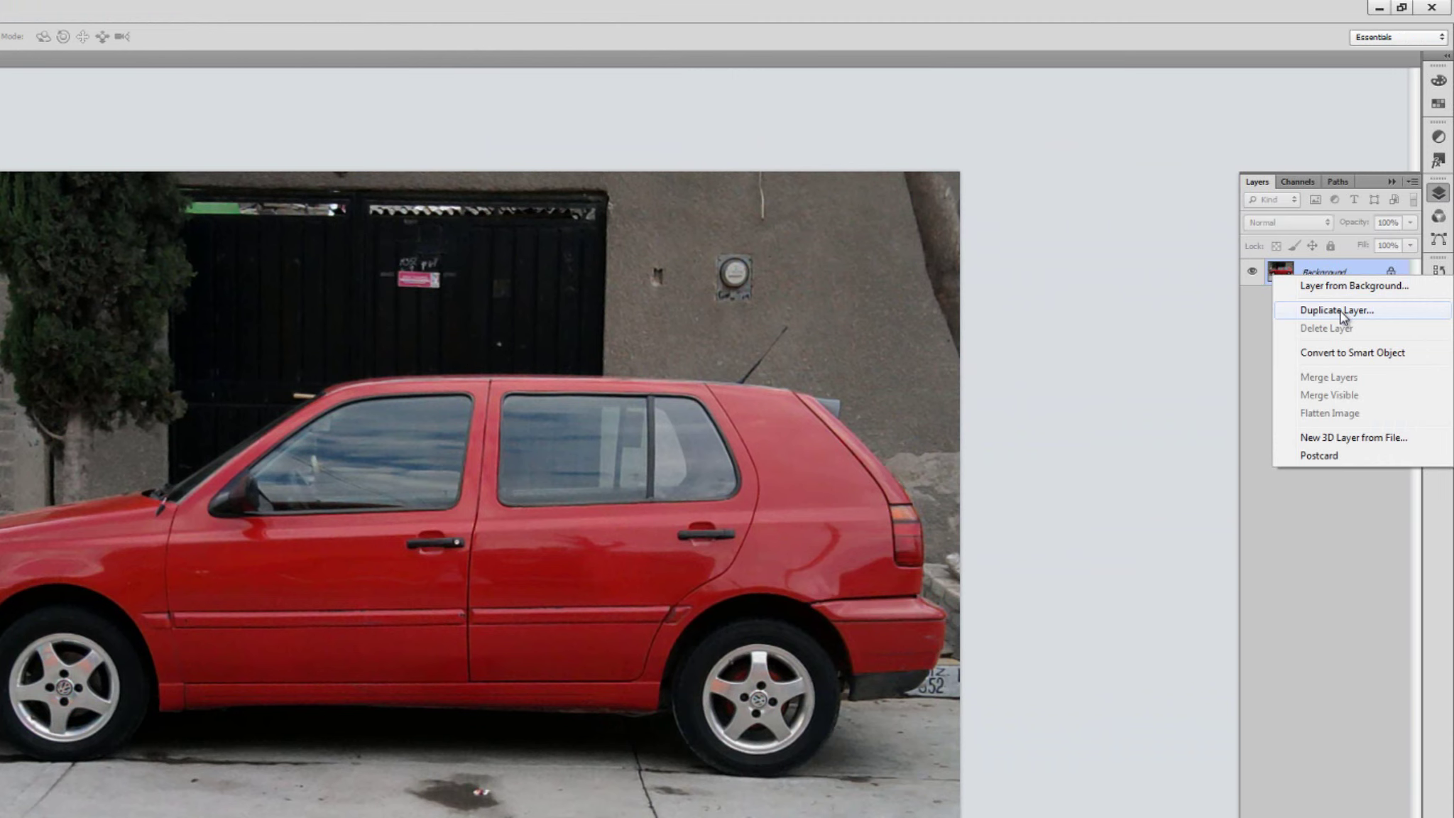
click(1338, 310)
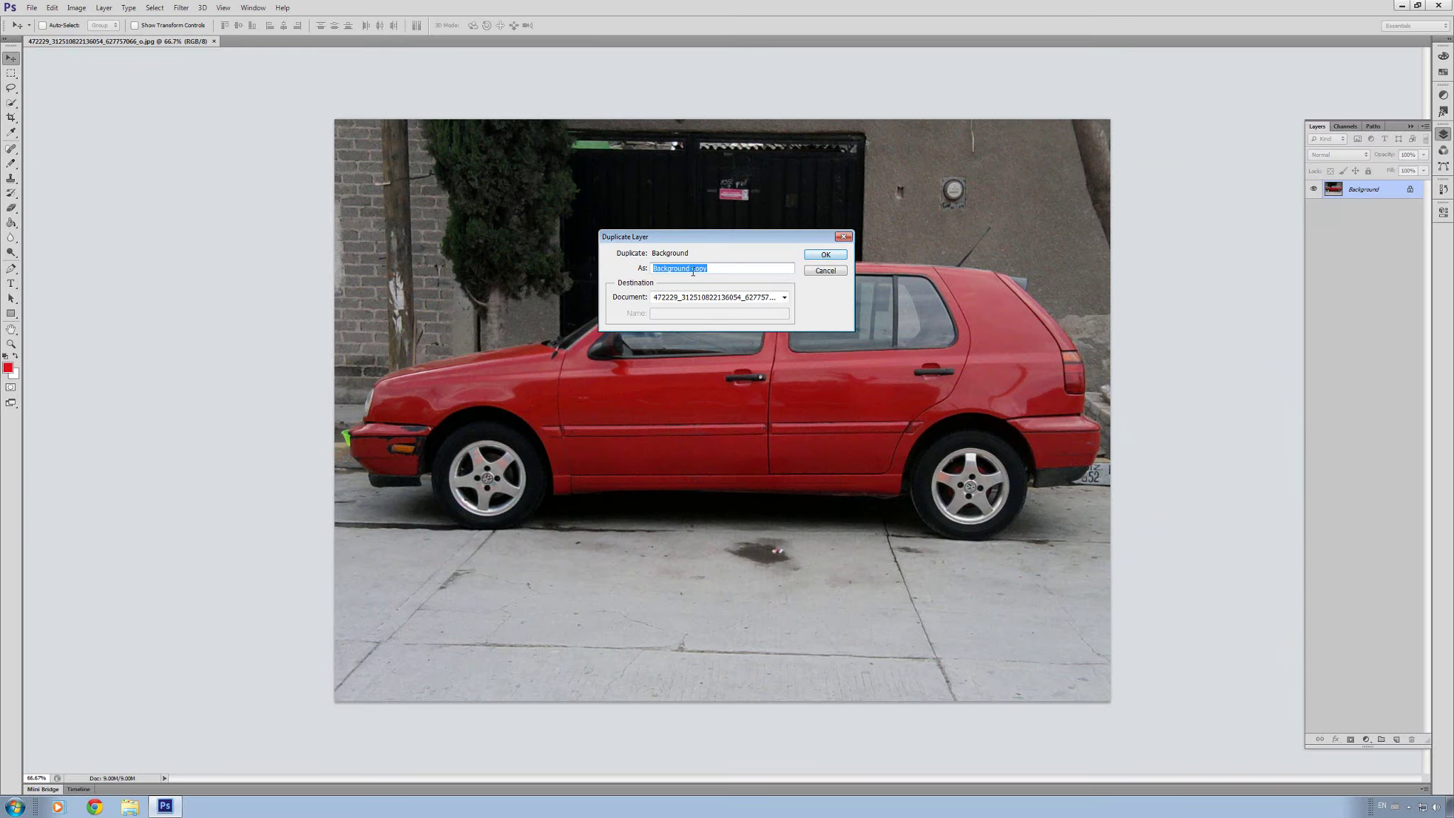
click(813, 256)
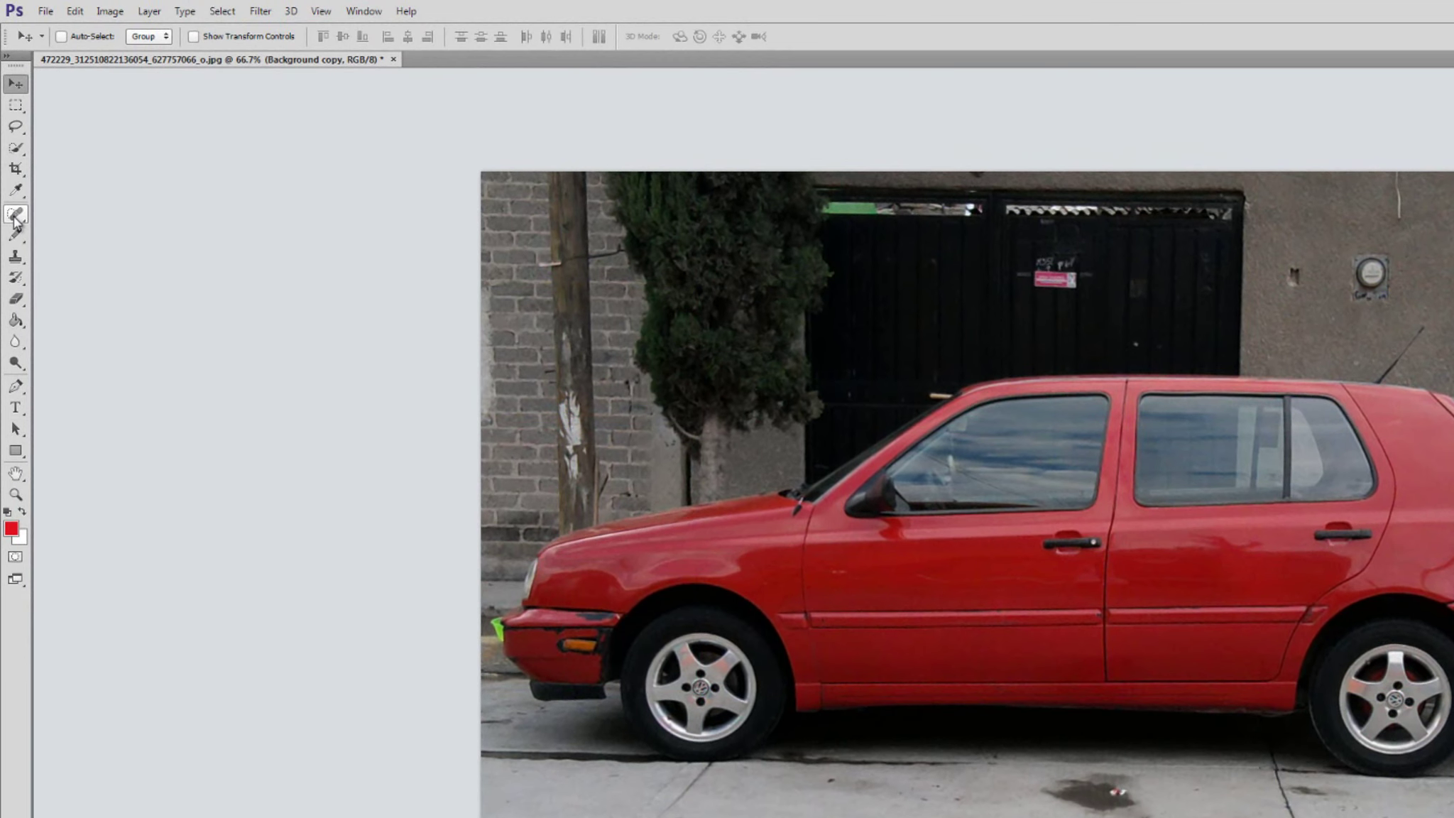
Step: Select the Spot Healing Brush Tool with Content-Aware type and a 16 px brush
click(14, 215)
right_click(14, 220)
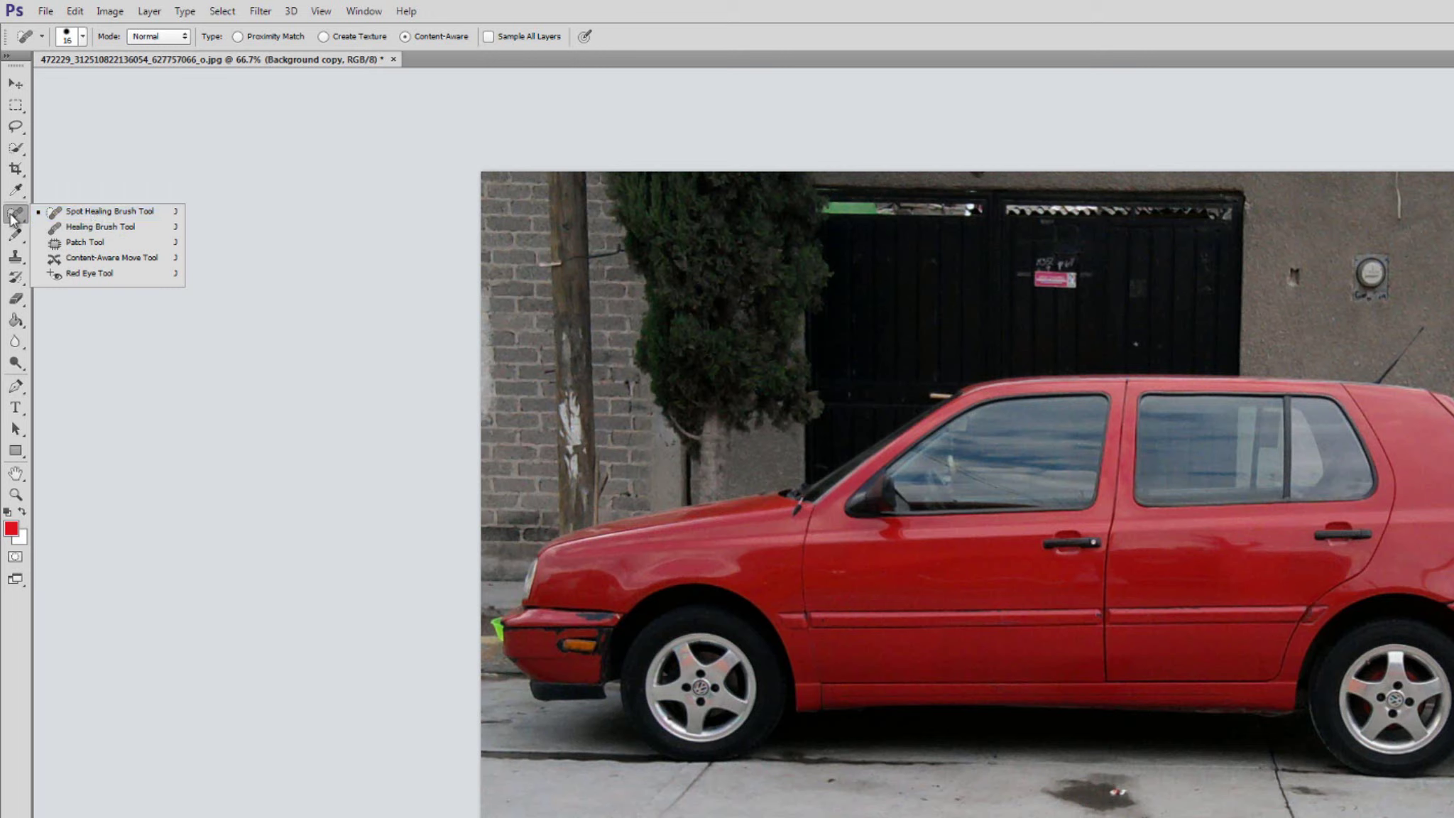
click(77, 227)
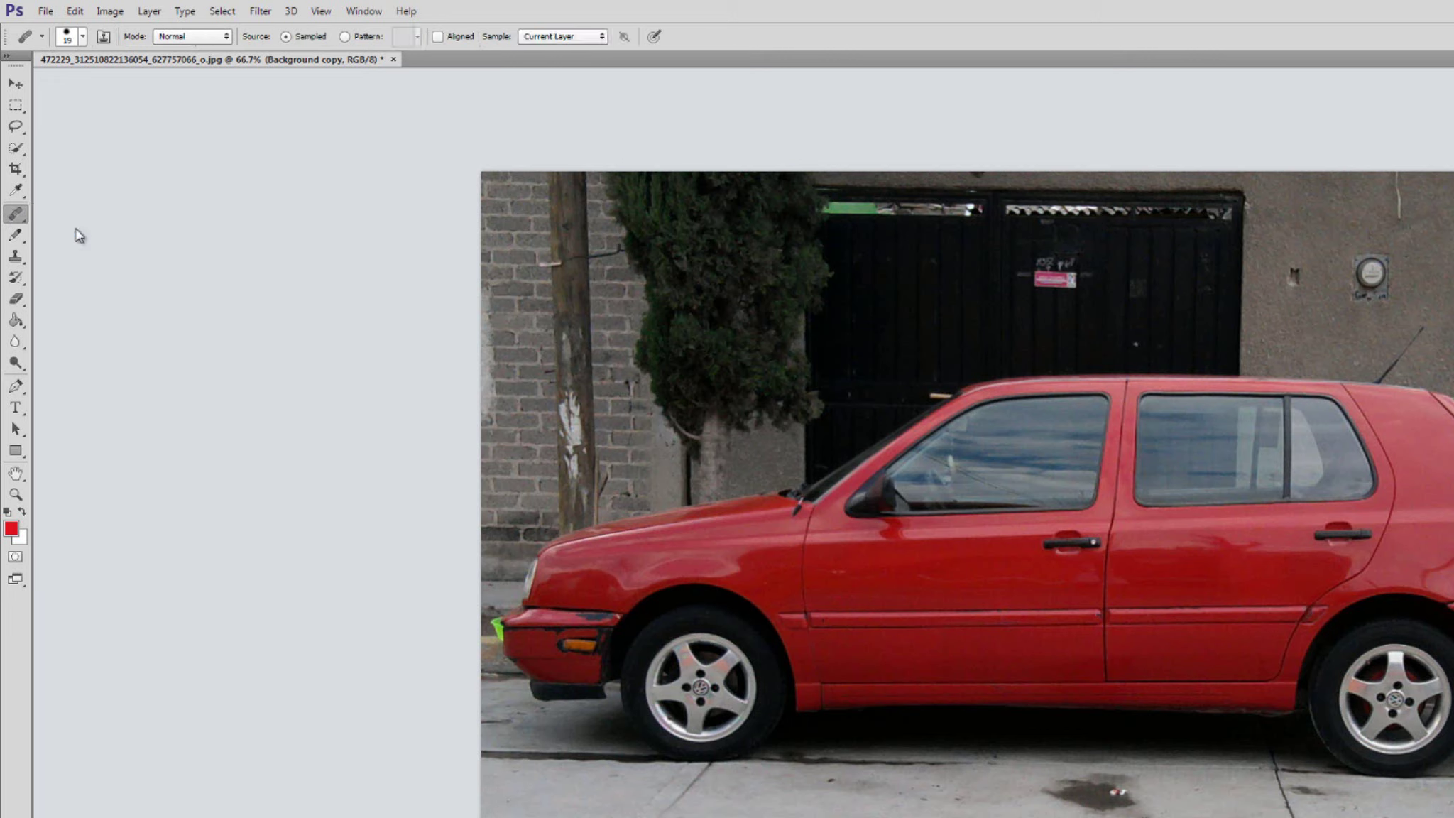
click(16, 213)
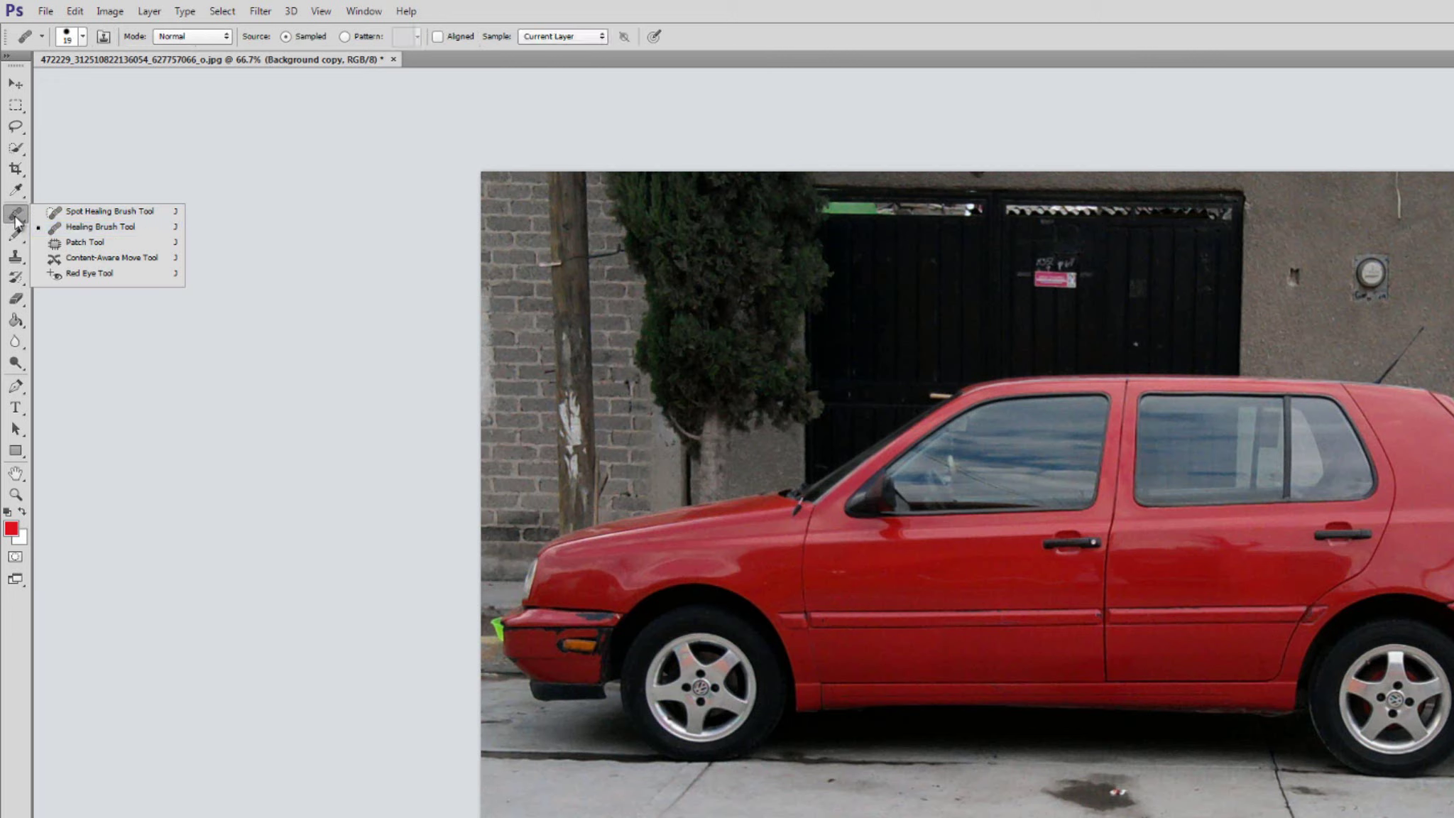
click(96, 212)
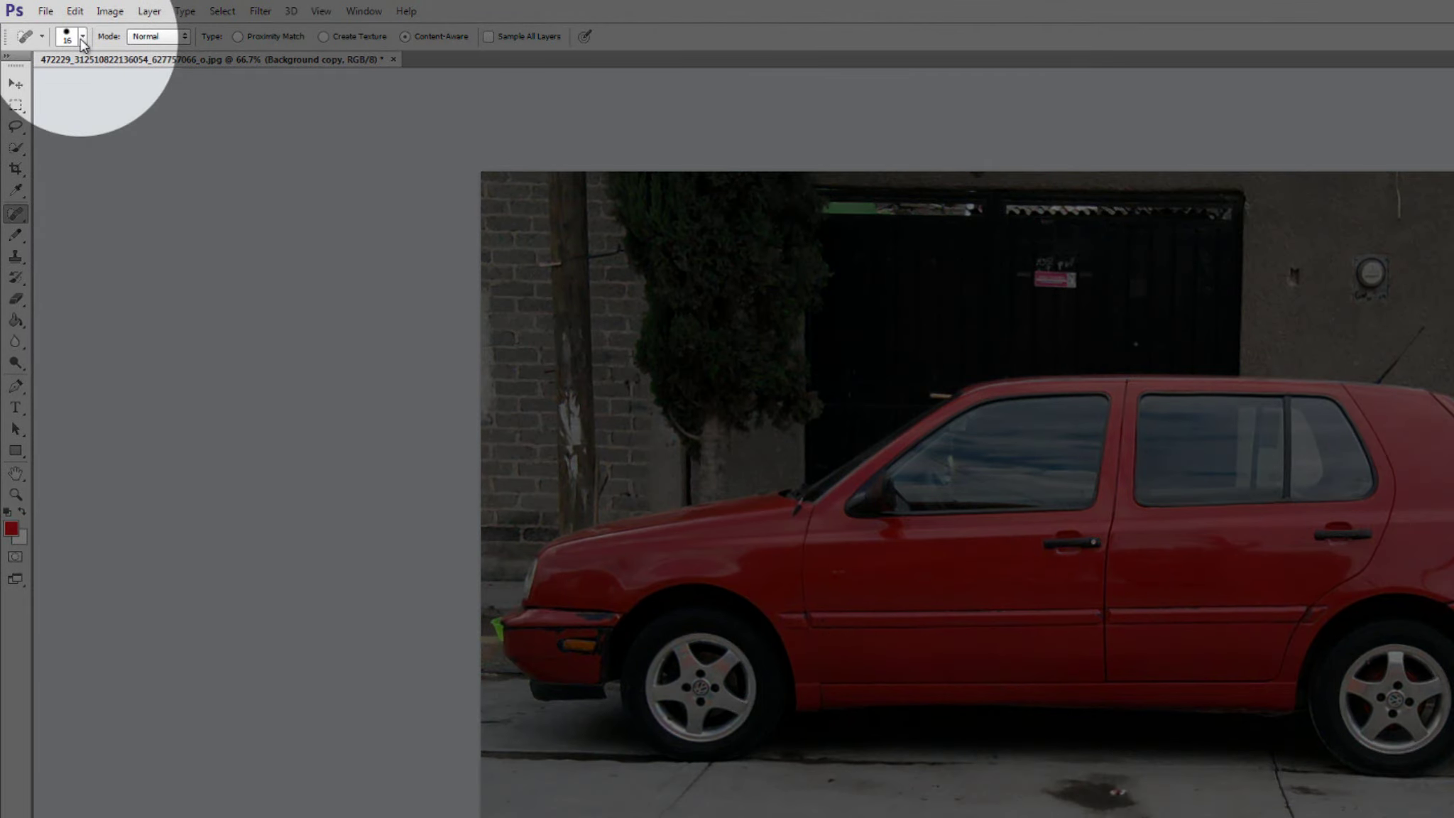
Step: Set the brush to 67 px and heal the puddle stain and leftover dark spot
click(83, 40)
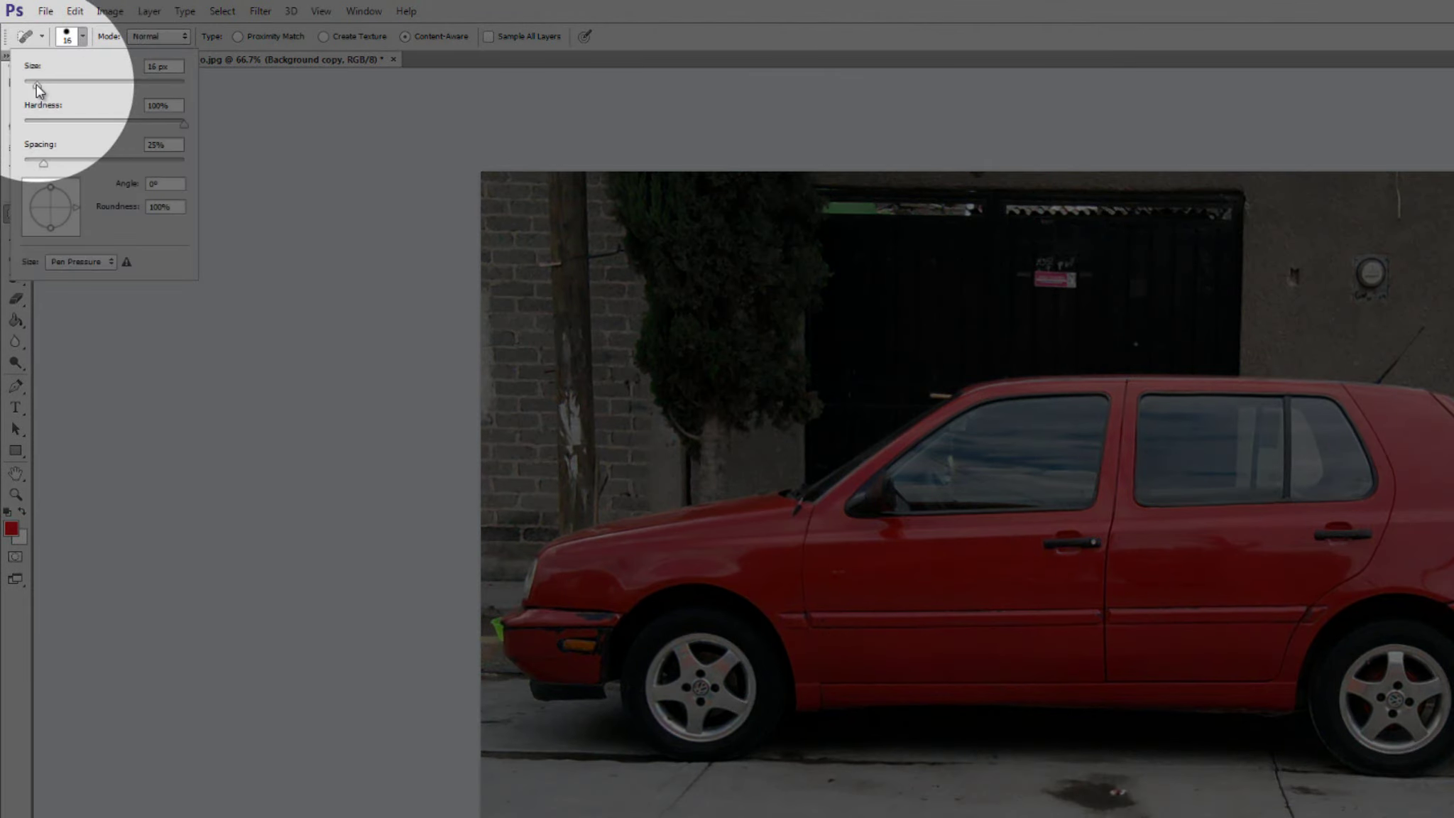
mouse_move(36, 84)
mouse_down()
mouse_move(77, 84)
mouse_move(61, 62)
mouse_up()
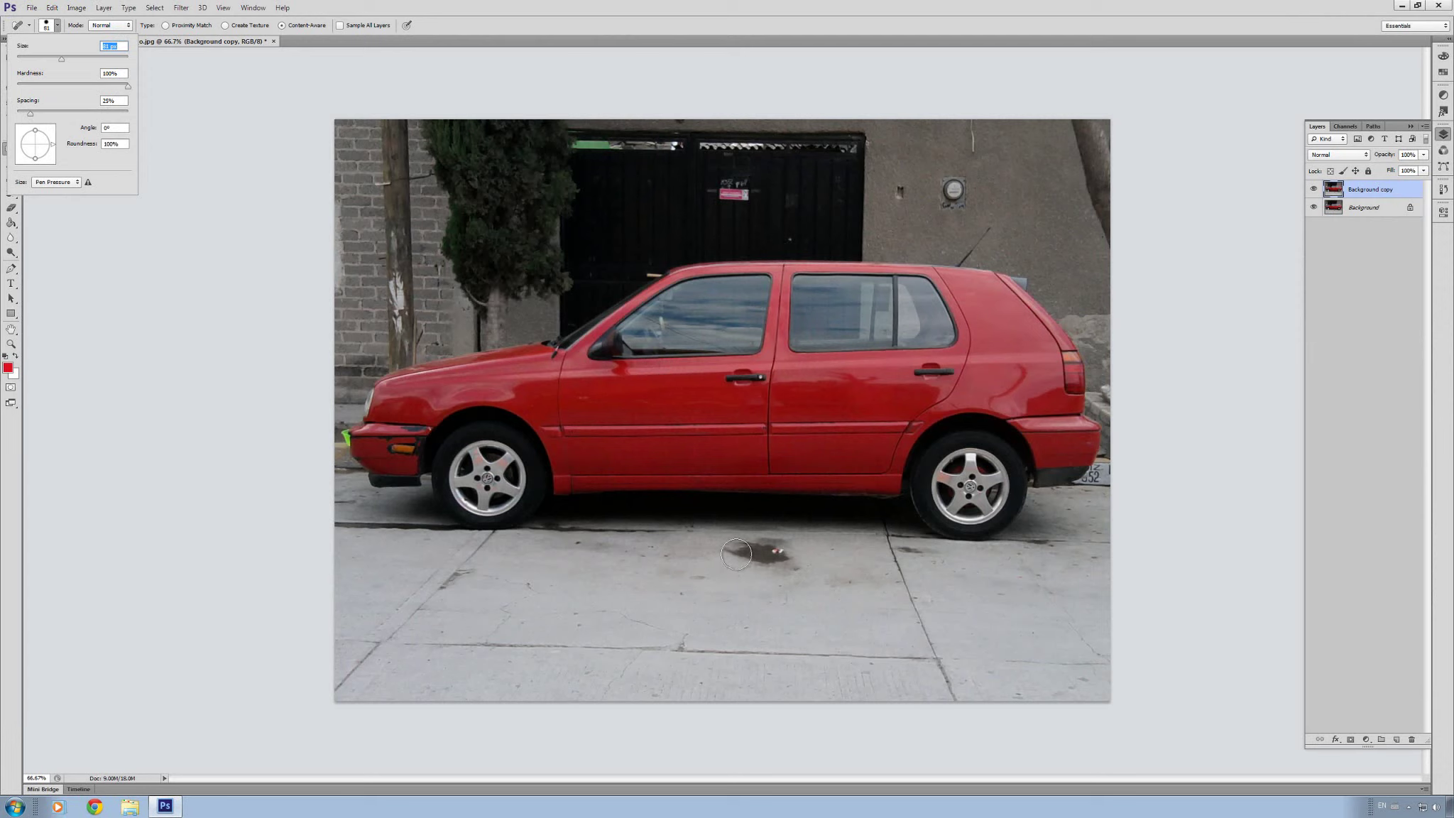
drag(737, 554, 773, 558)
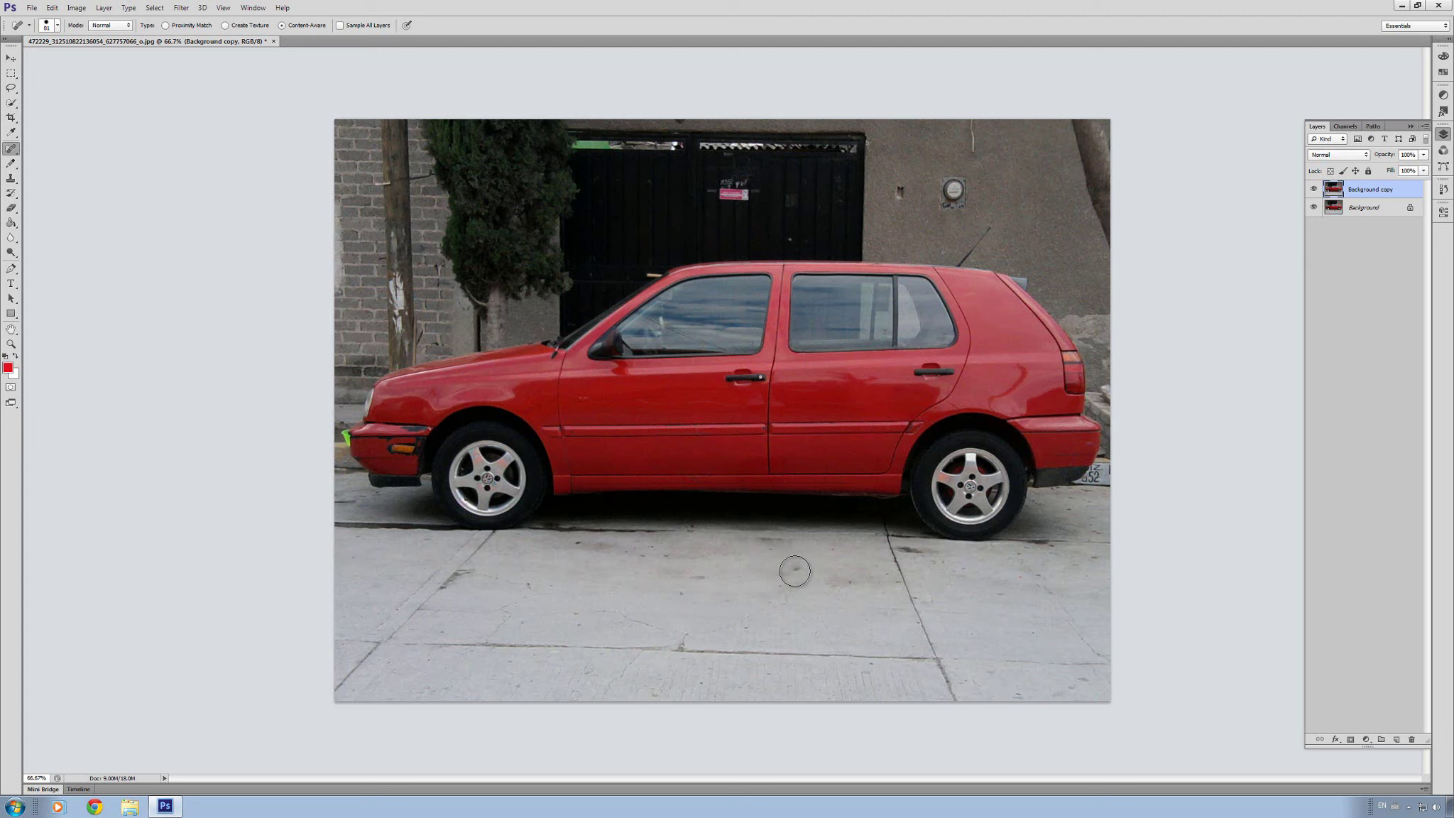
click(795, 571)
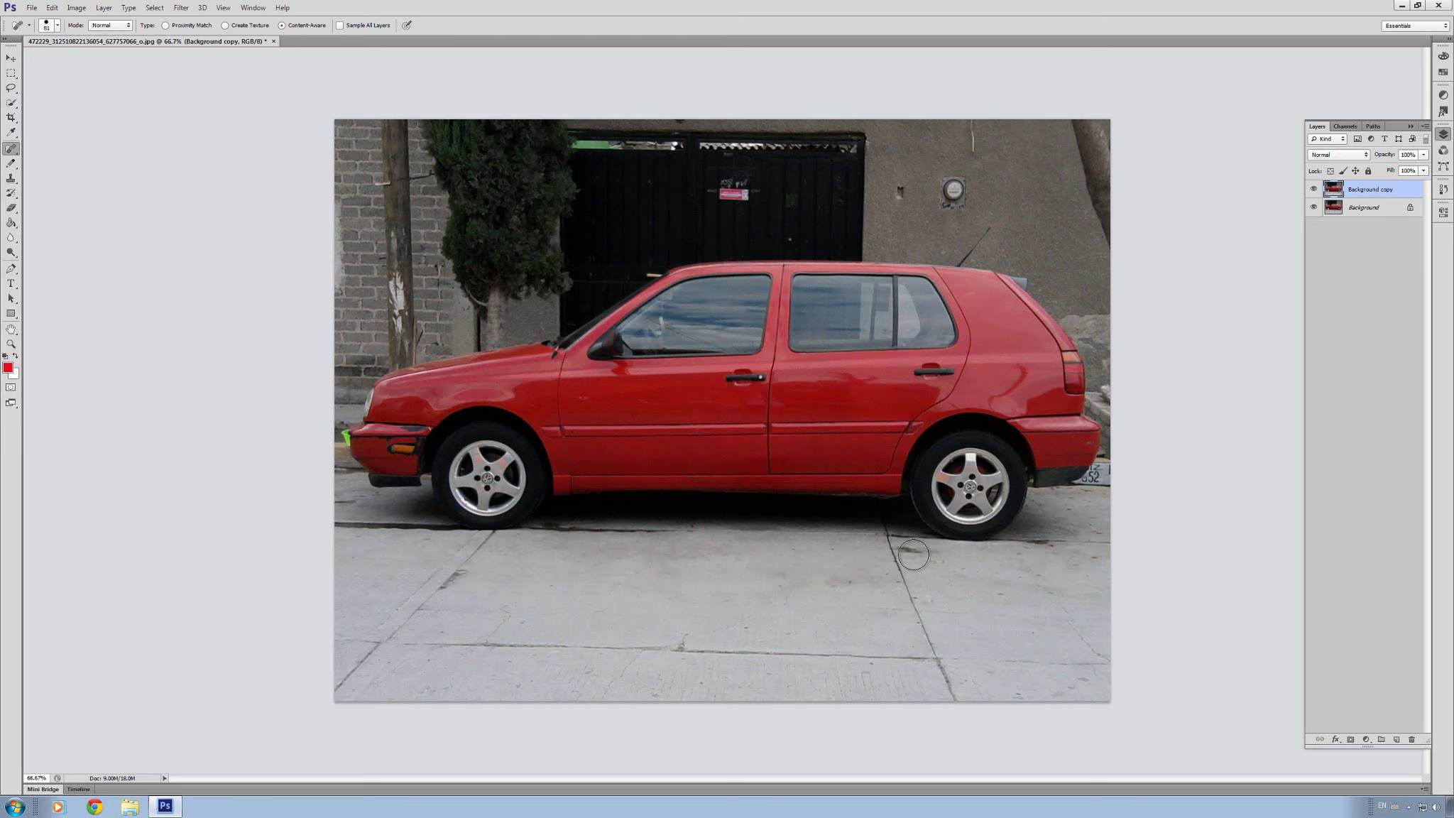
click(57, 27)
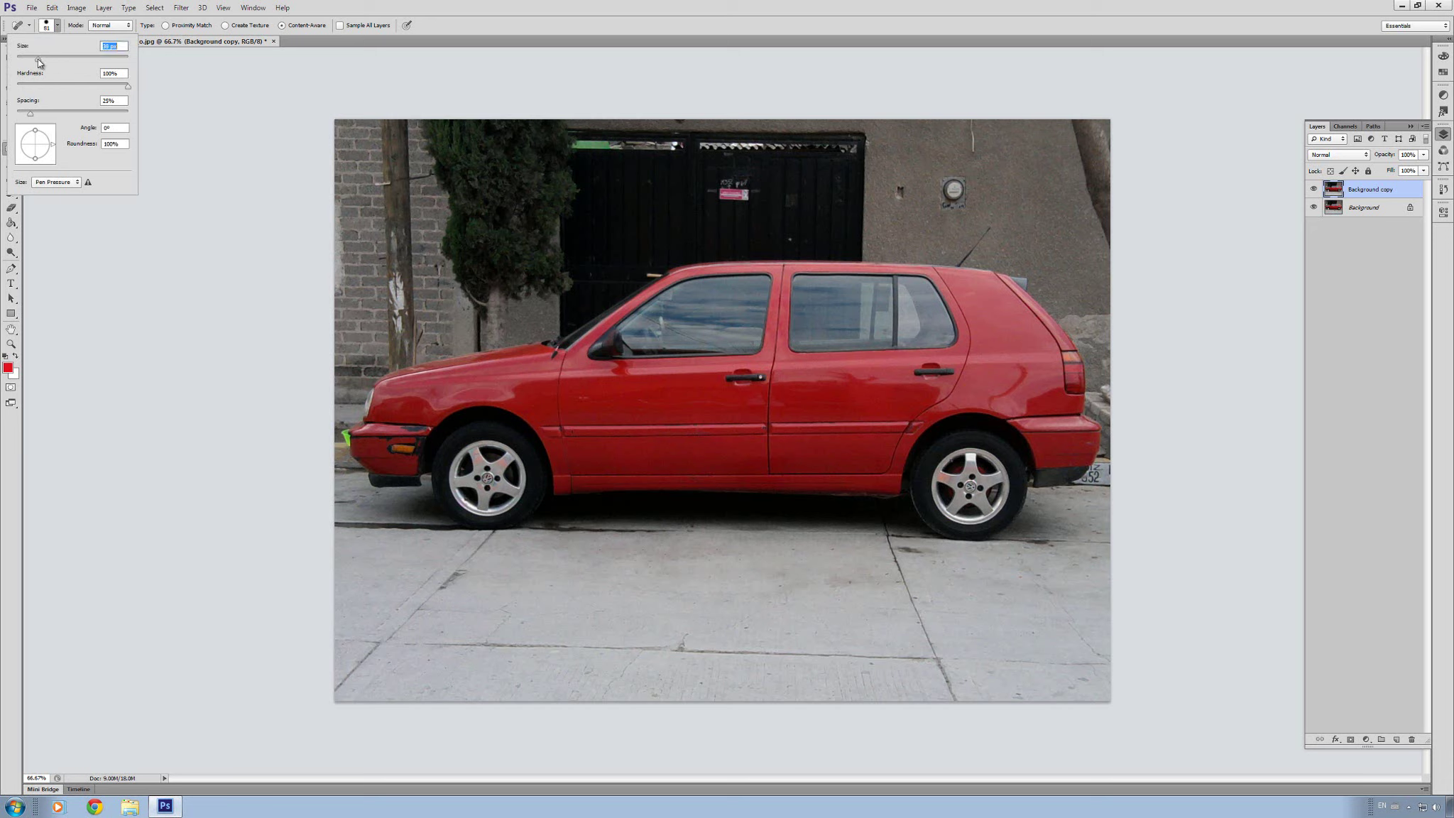
Step: Heal two more dark marks on the pavement beneath the car
click(60, 27)
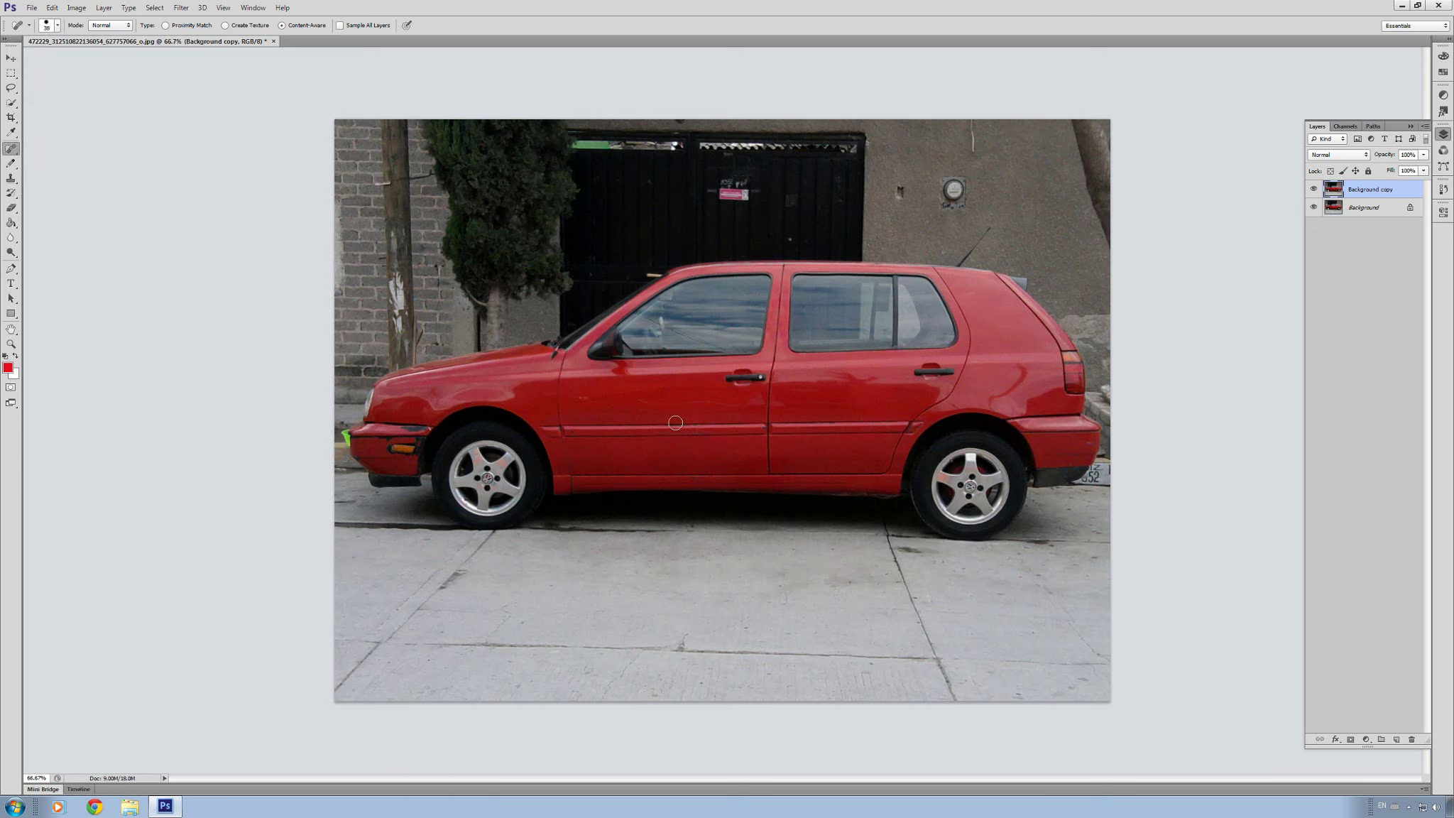
mouse_move(920, 551)
mouse_down()
mouse_move(901, 548)
mouse_move(942, 563)
mouse_up()
drag(463, 568, 445, 589)
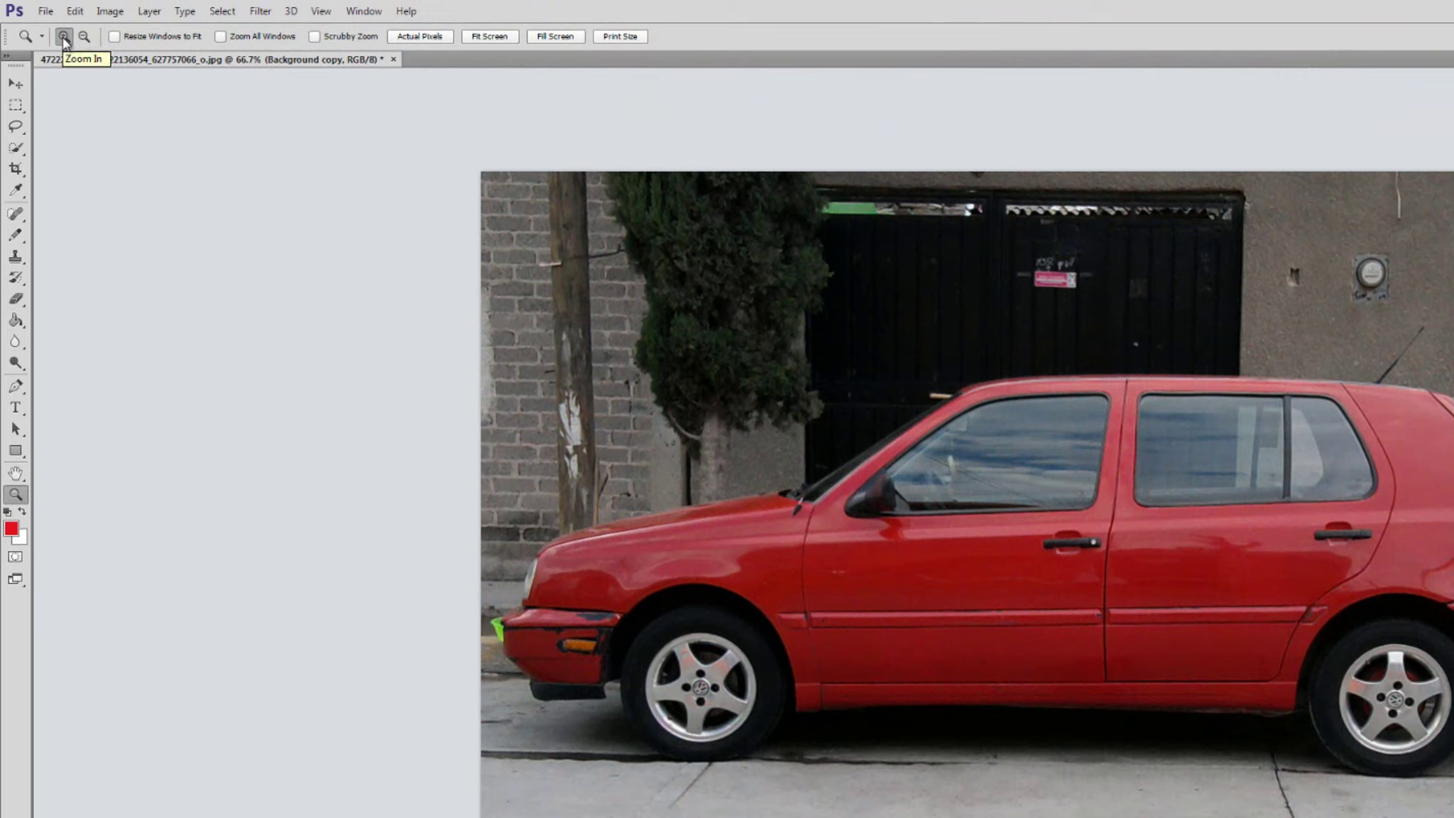
Step: Zoom to 200% on the front door and heal its three scratches
click(64, 39)
click(833, 571)
click(811, 579)
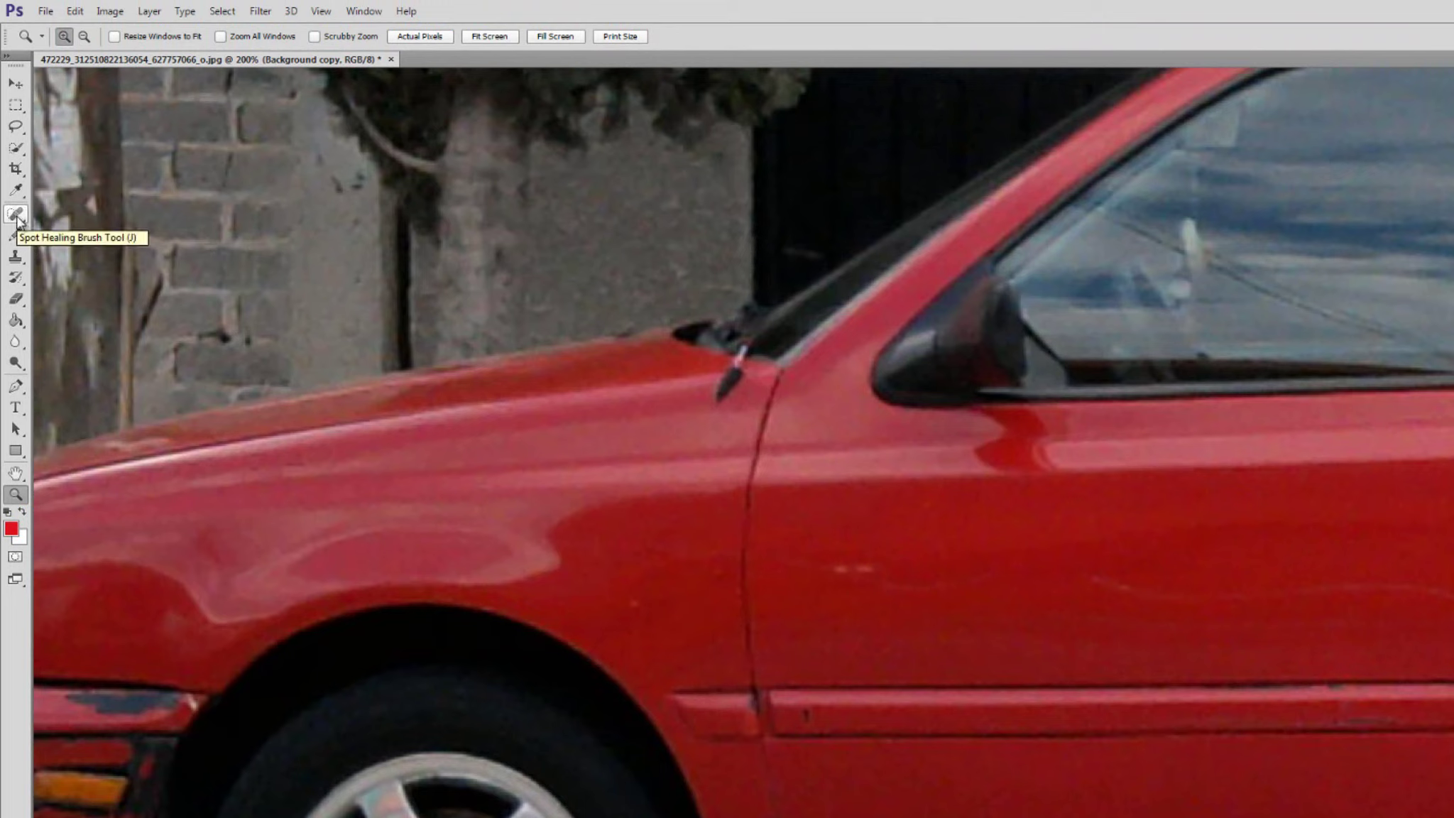
click(16, 215)
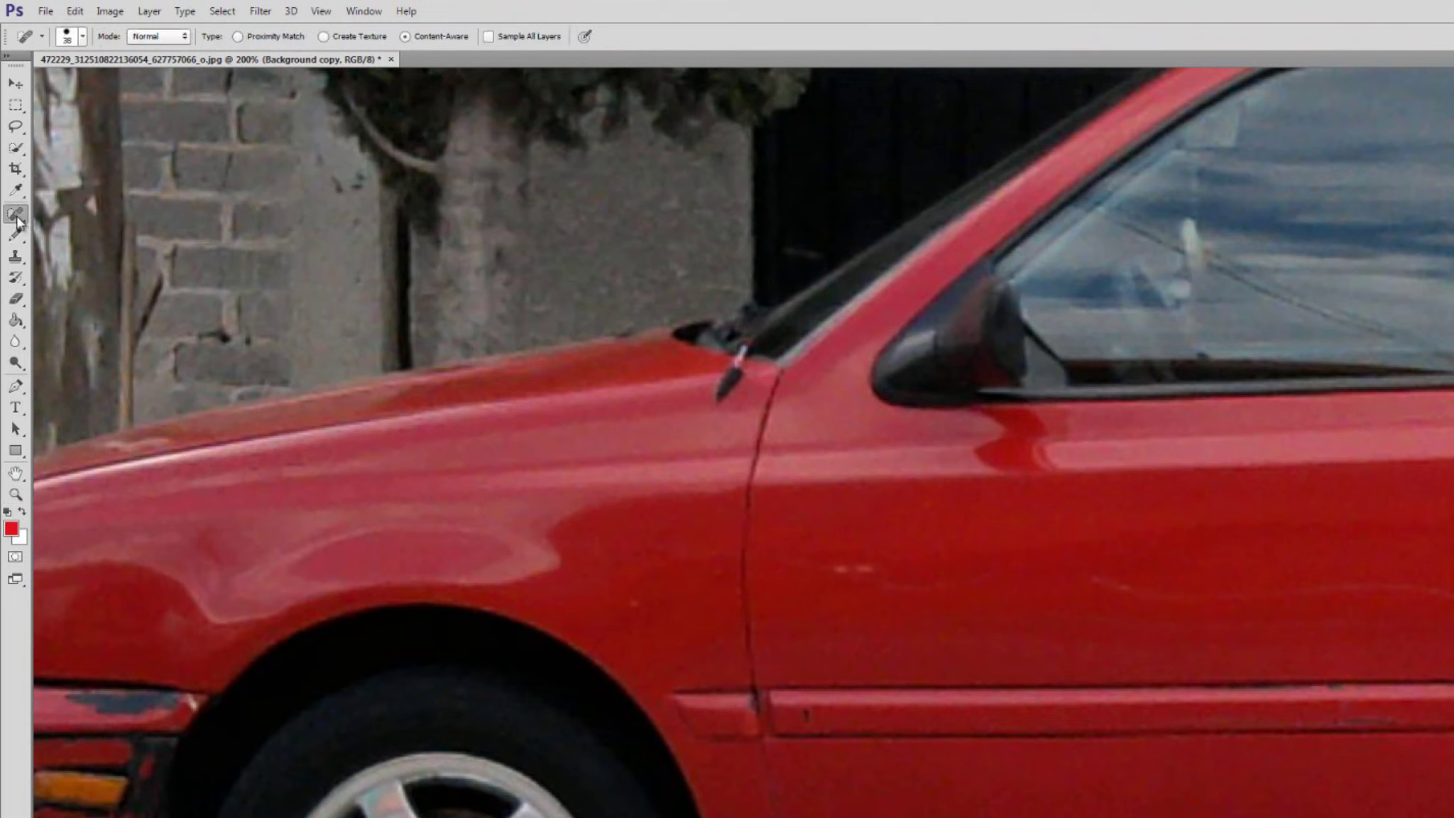
right_click(17, 220)
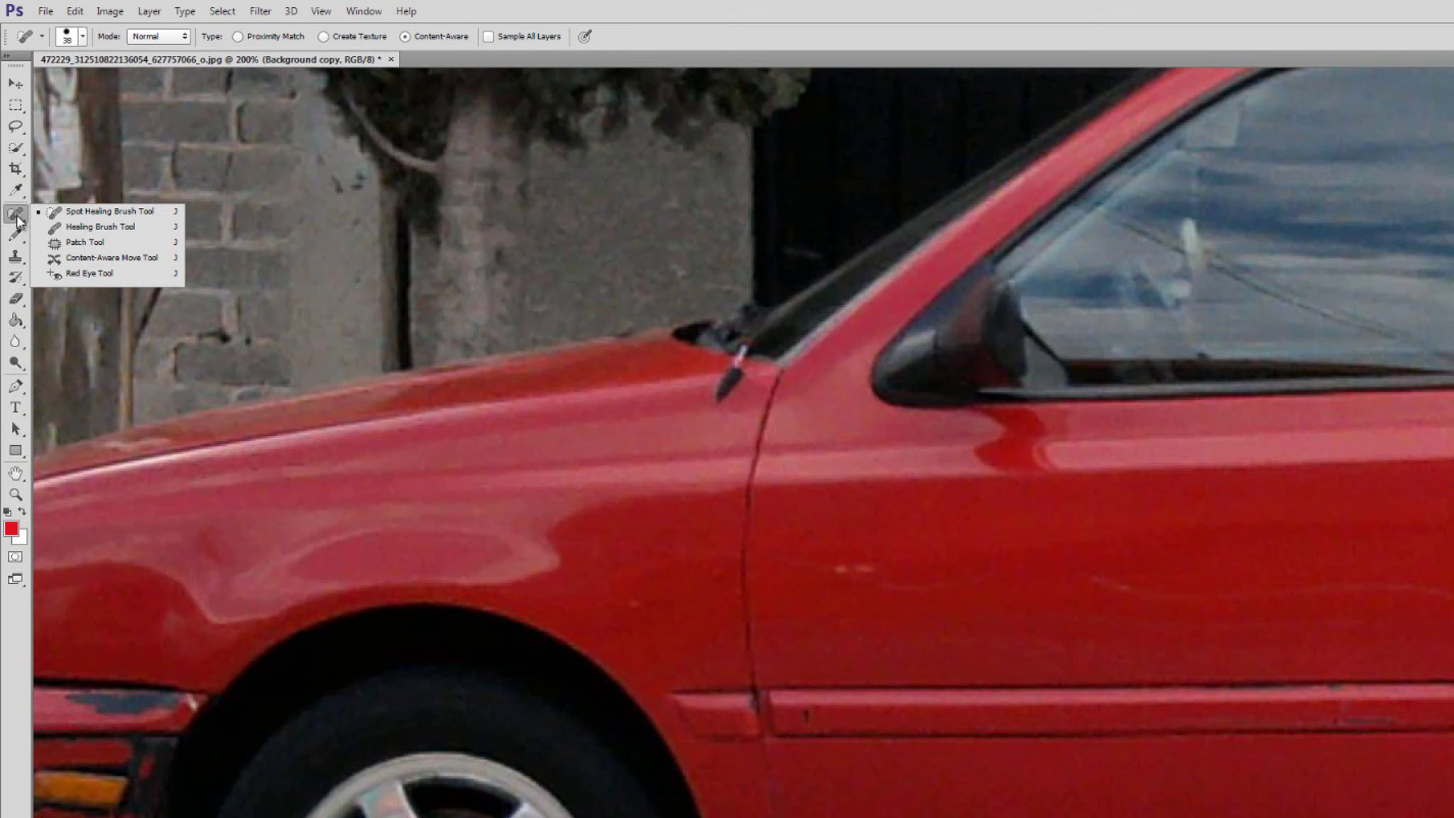
click(17, 220)
click(808, 569)
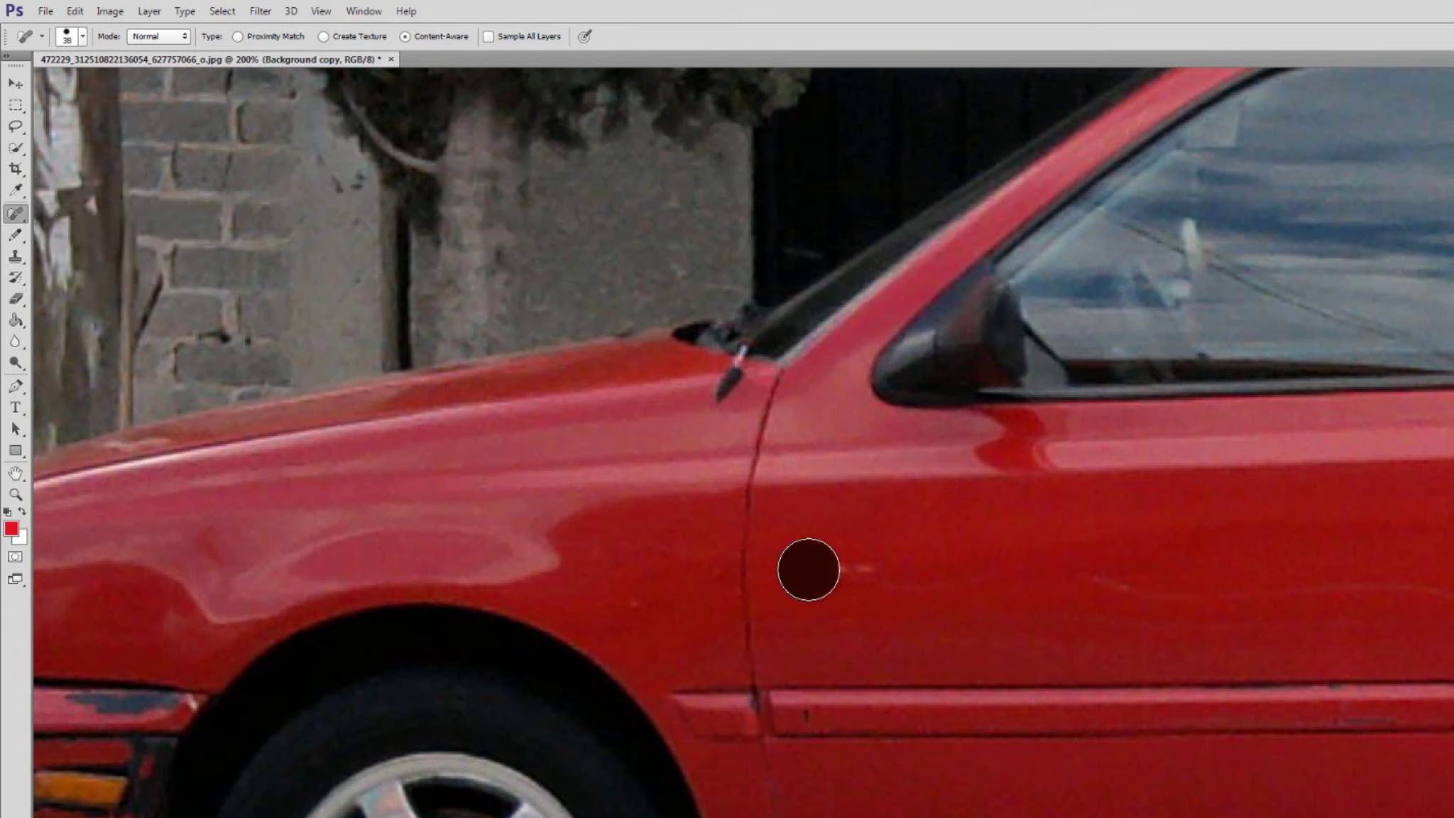
drag(808, 570, 872, 571)
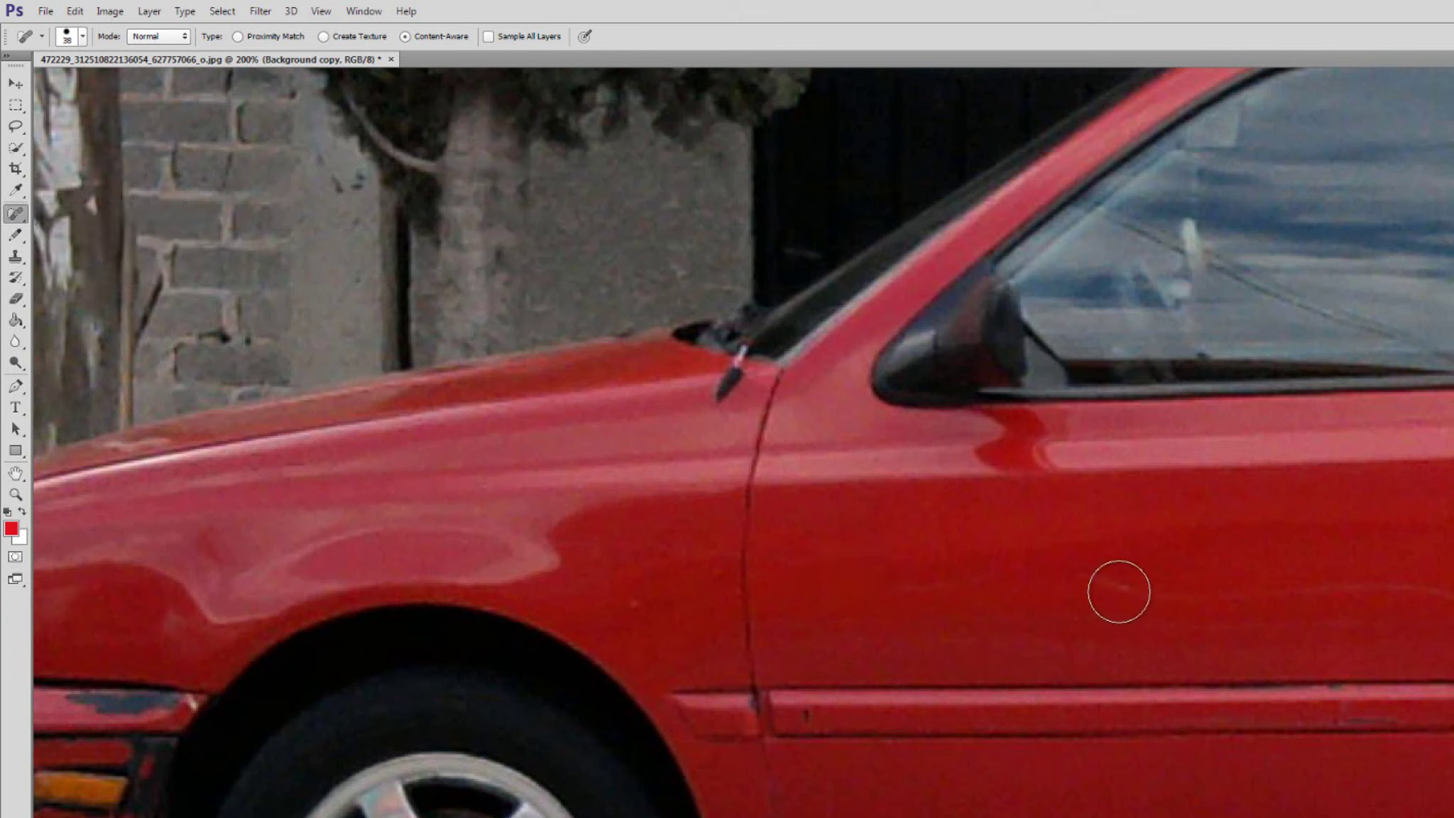
drag(1119, 591, 1299, 587)
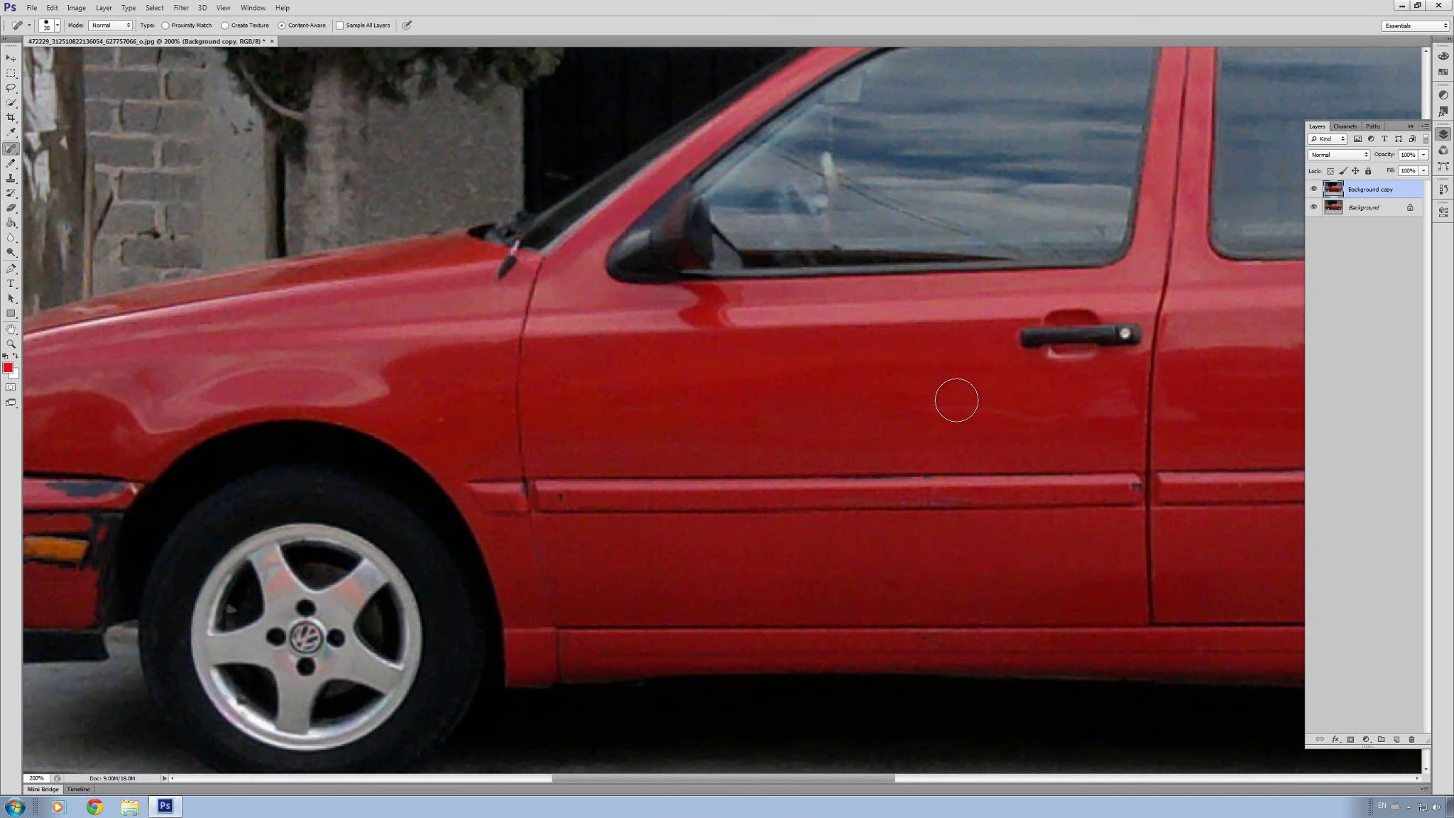
drag(948, 403, 1116, 416)
Step: Zoom back out to 66.7% to view the whole car
click(11, 60)
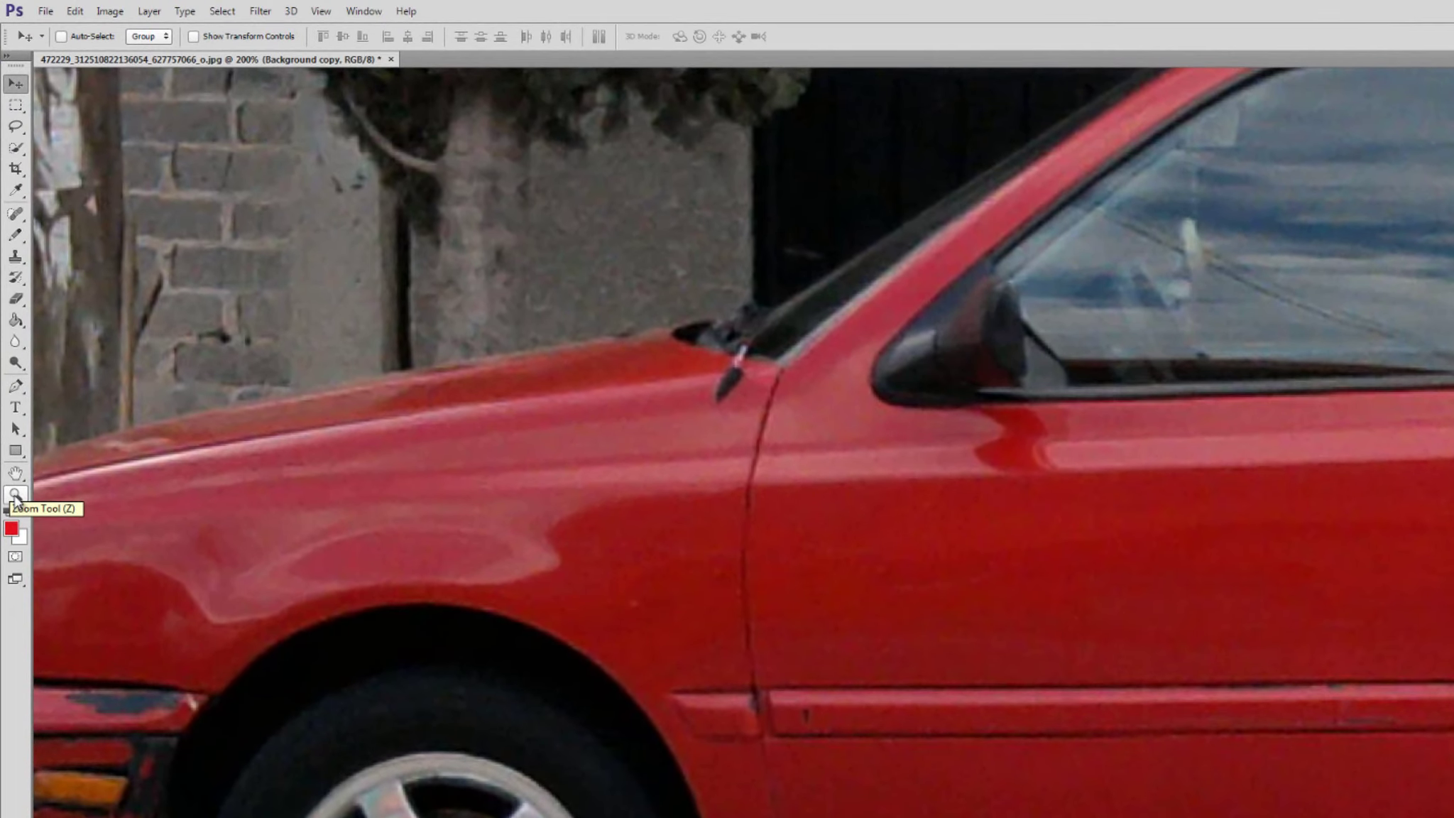
click(11, 347)
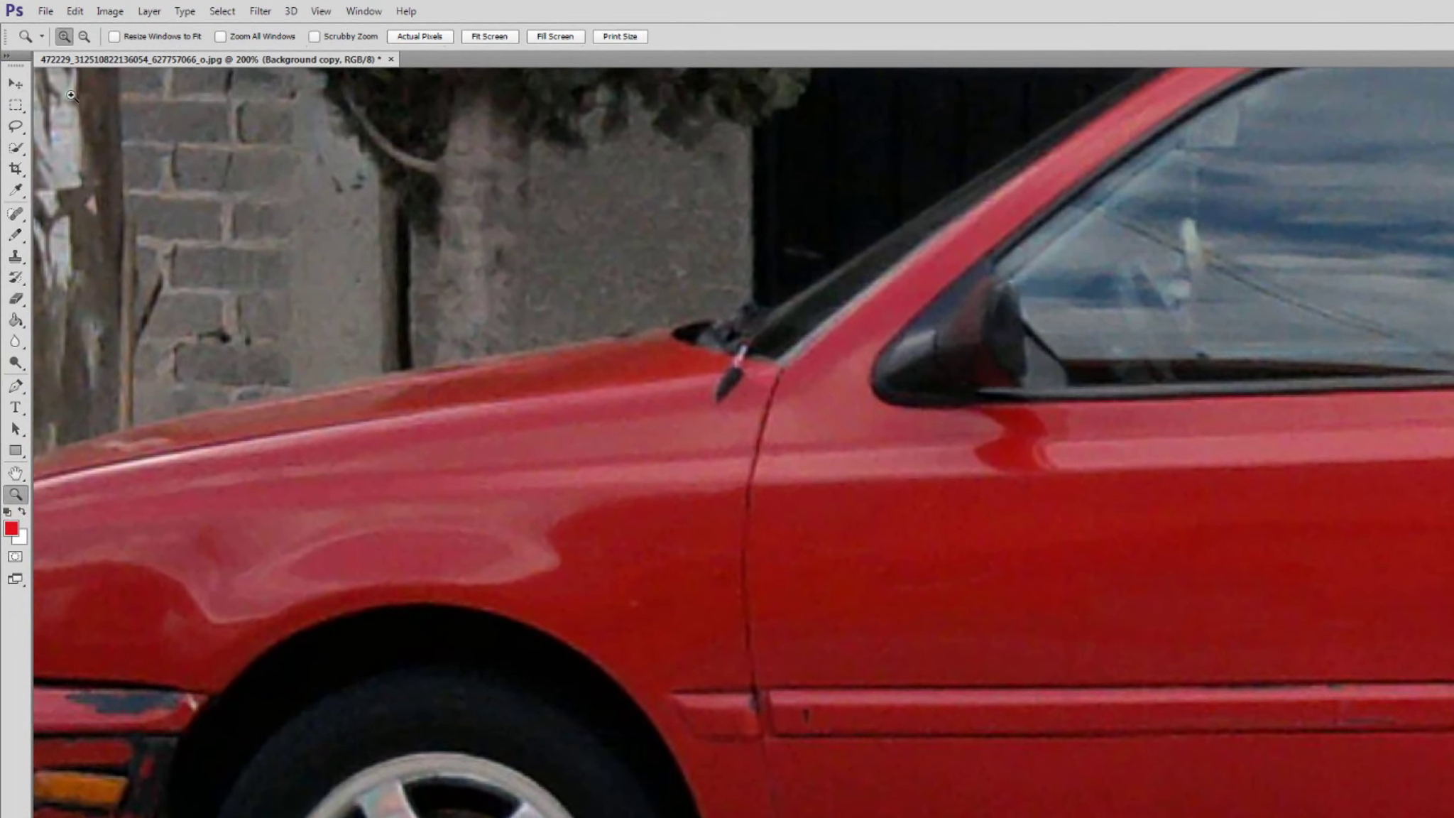
click(90, 41)
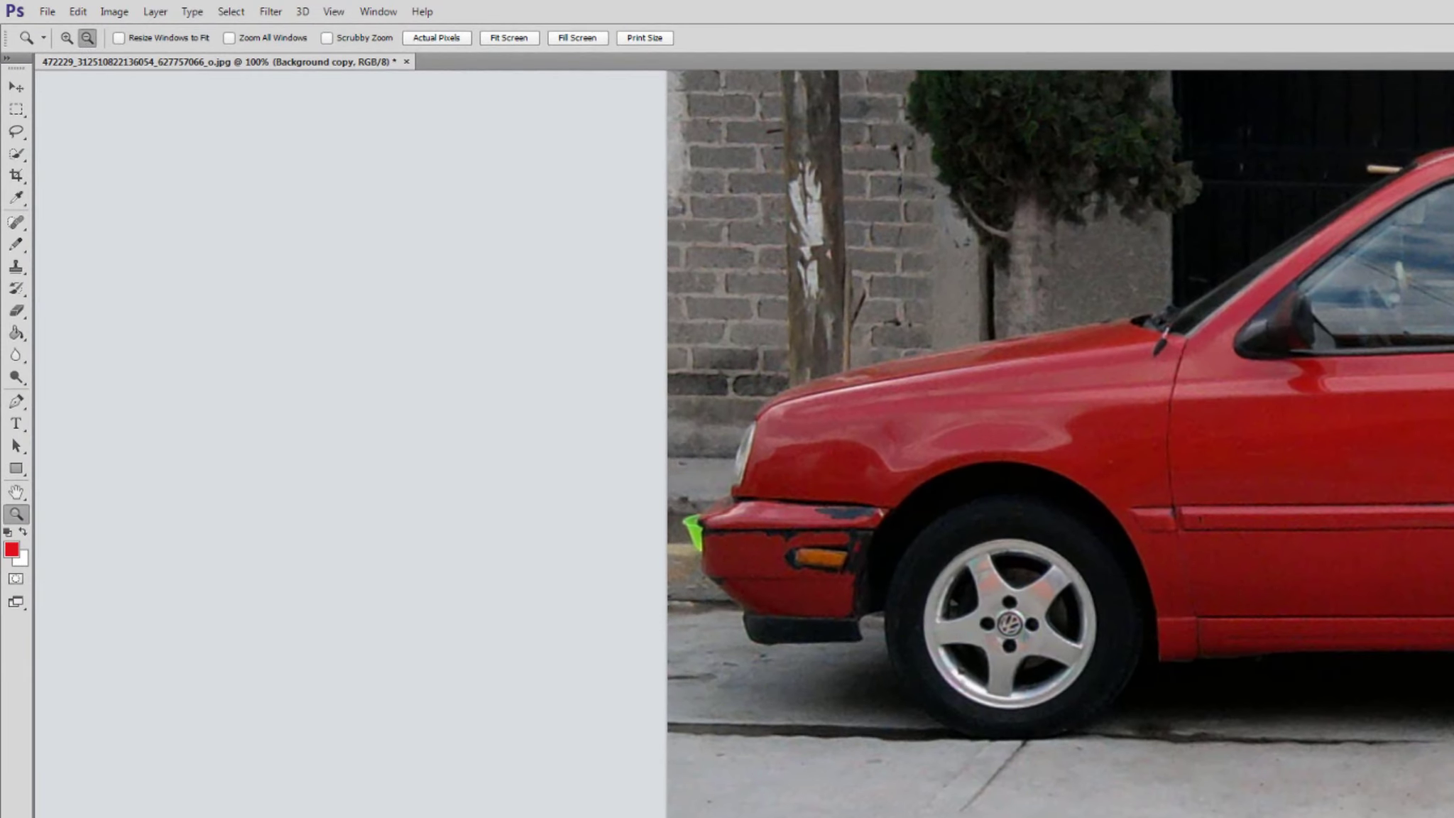
click(87, 37)
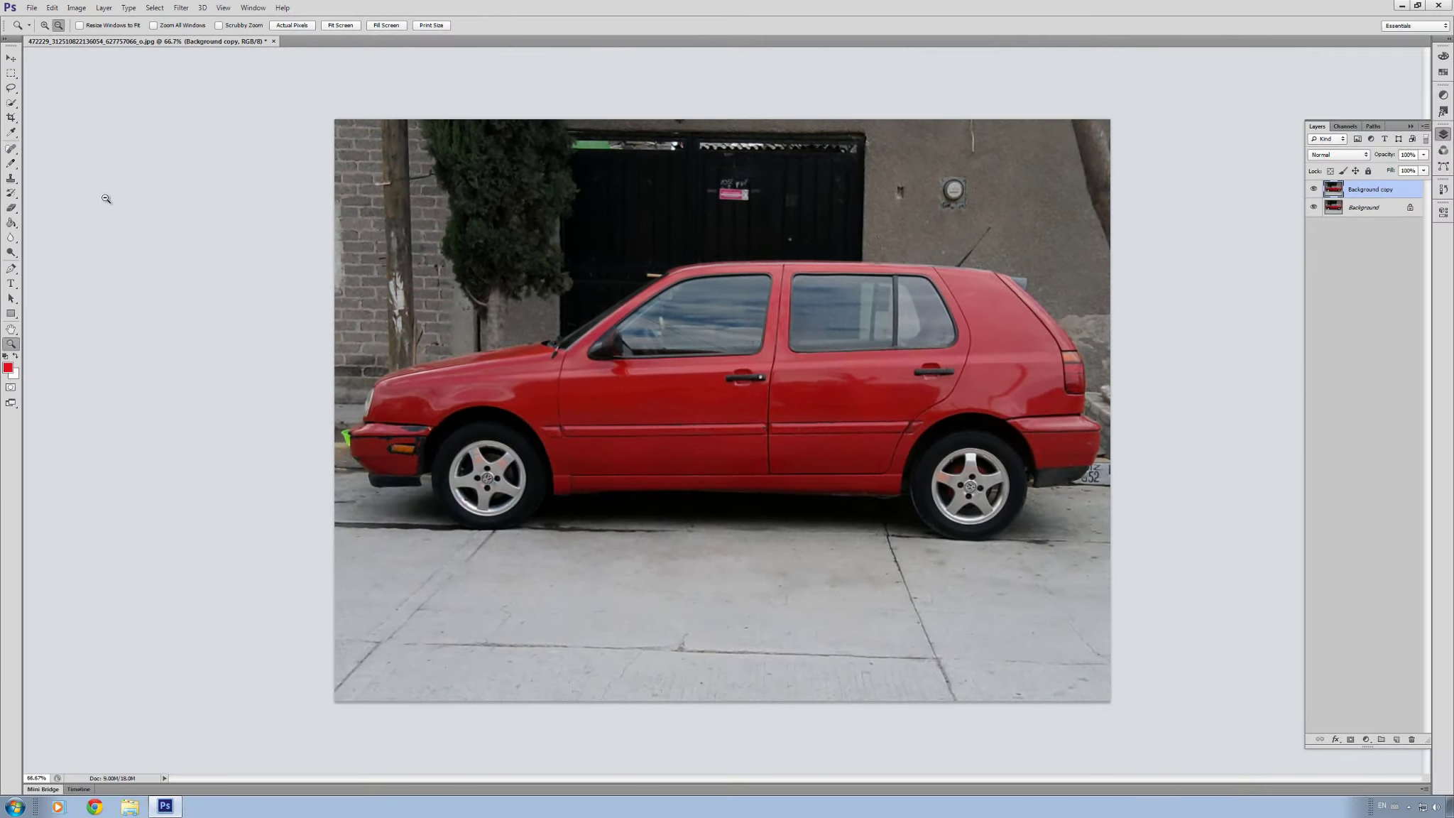
Step: Reselect the Spot Healing Brush and bring up its brush size settings
click(10, 59)
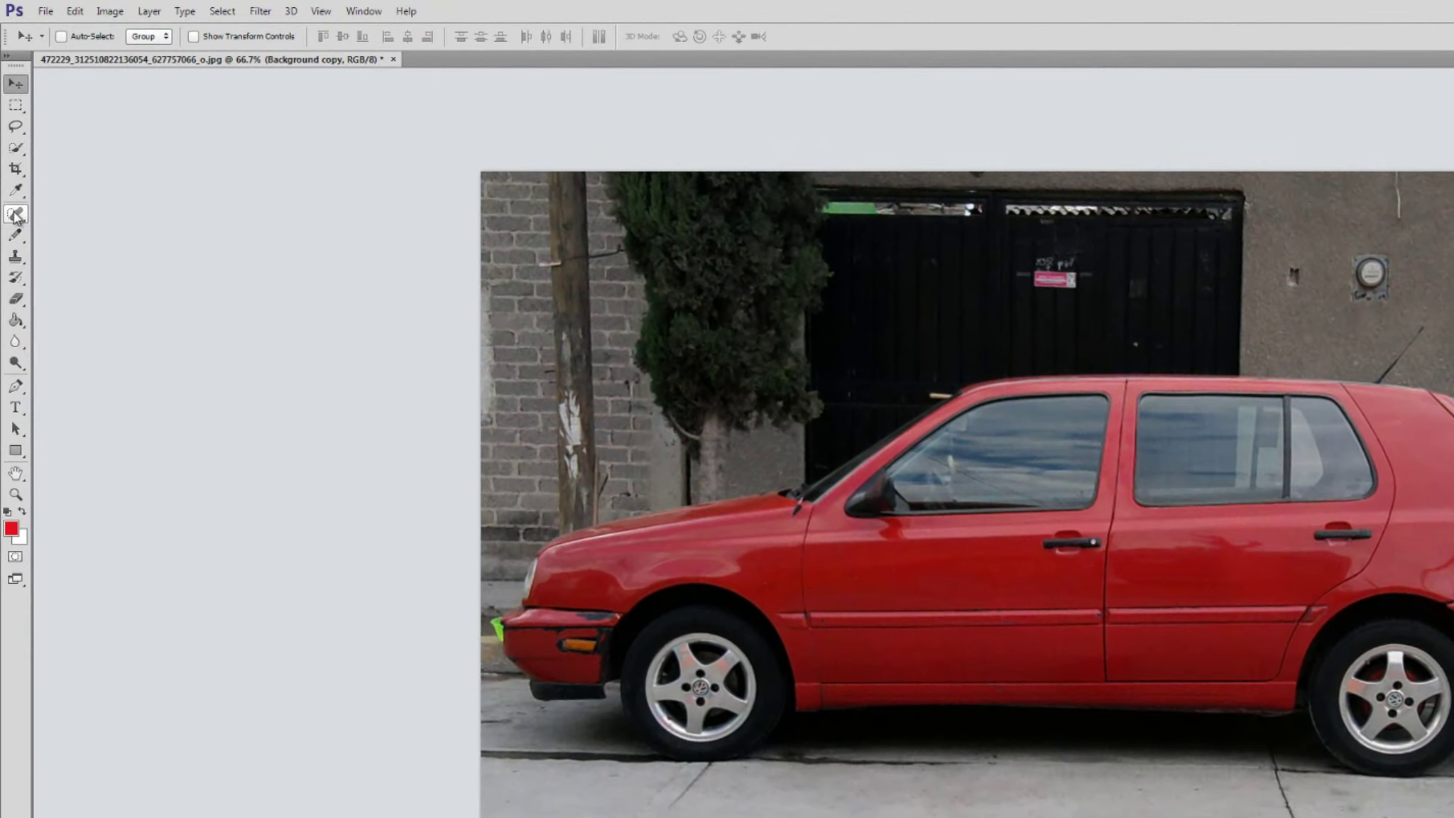
click(15, 214)
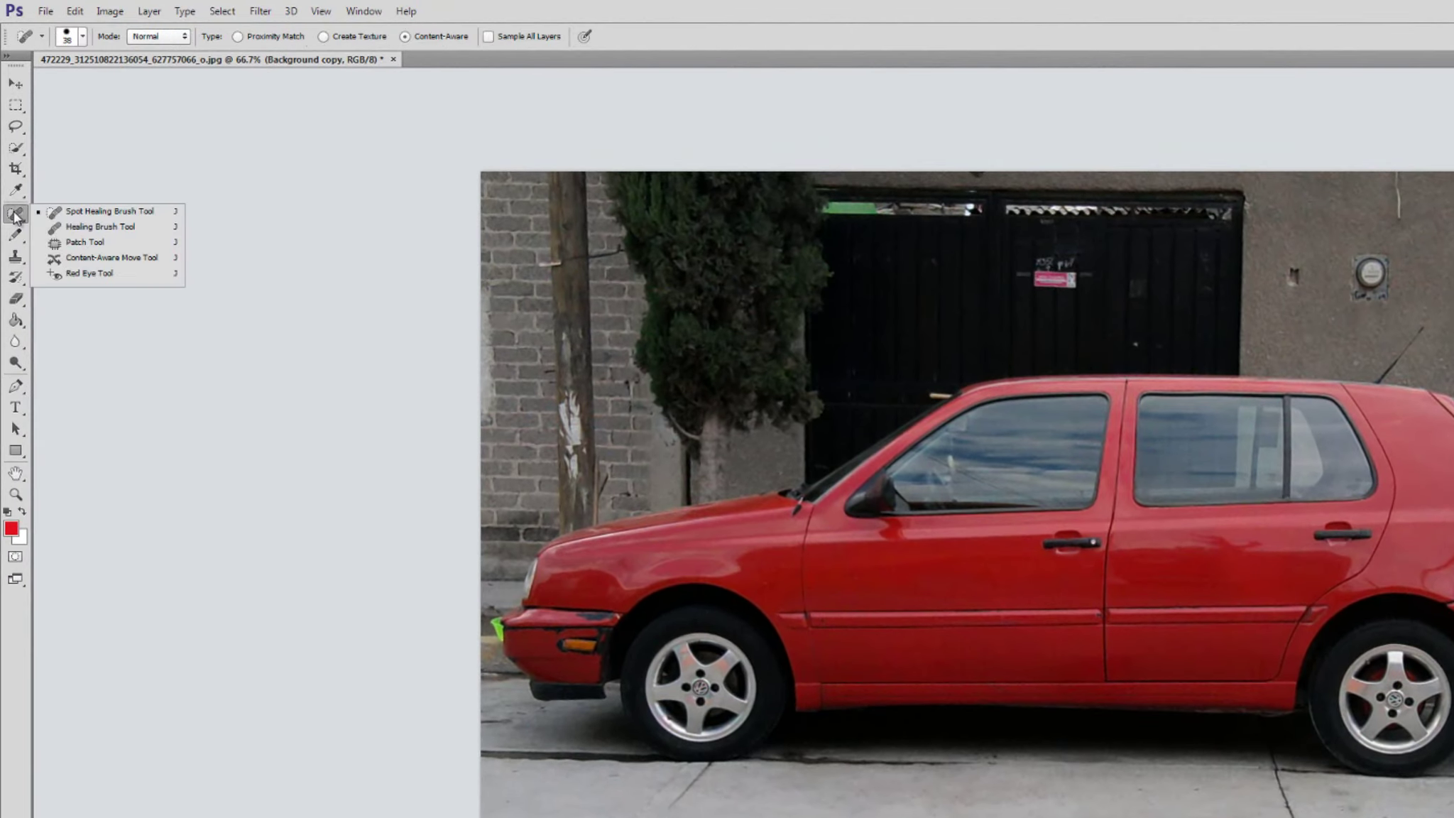
click(69, 215)
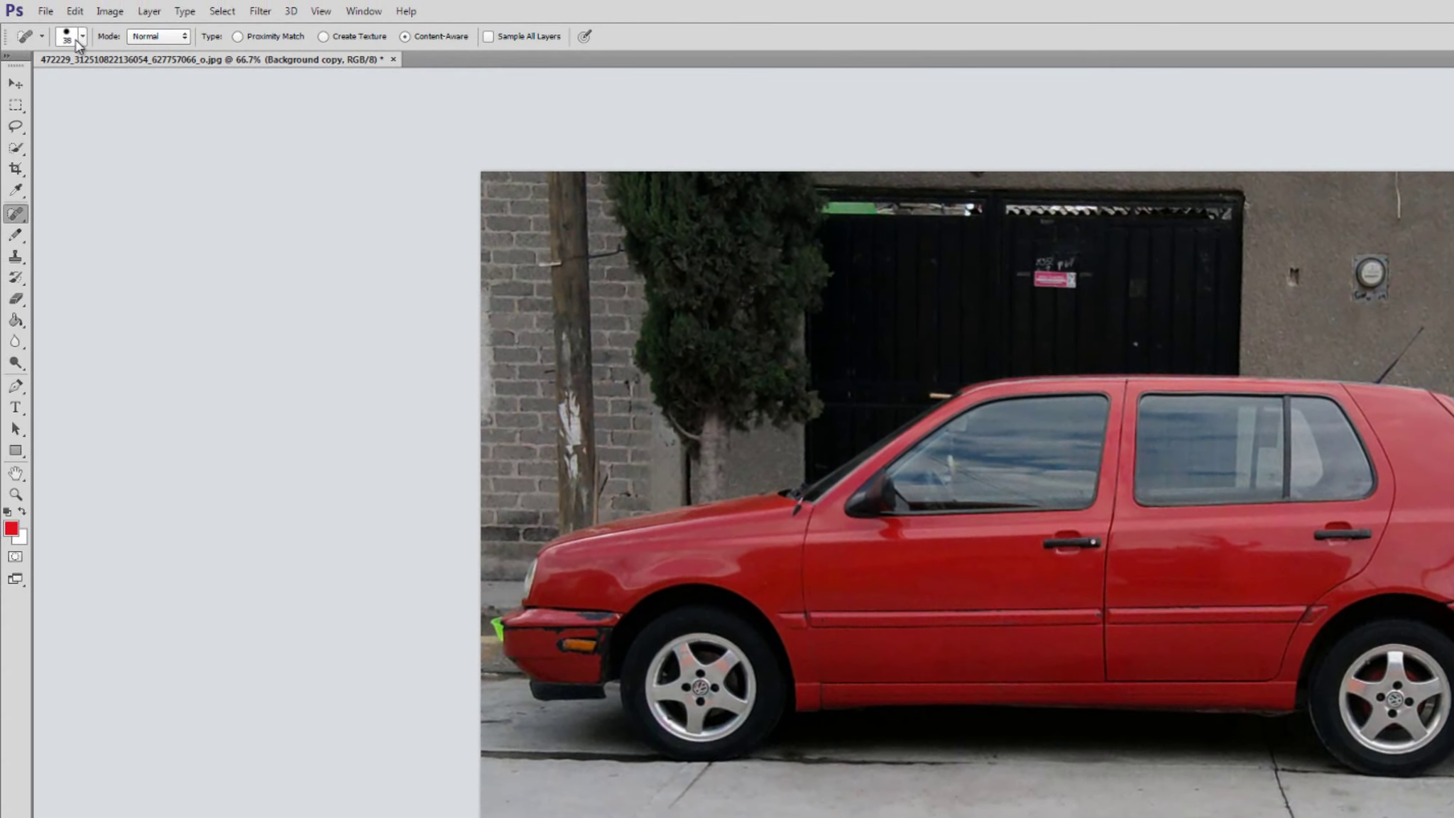
click(83, 37)
Step: Set the brush to 40 px and heal the wall marks around the meter
drag(52, 86, 56, 86)
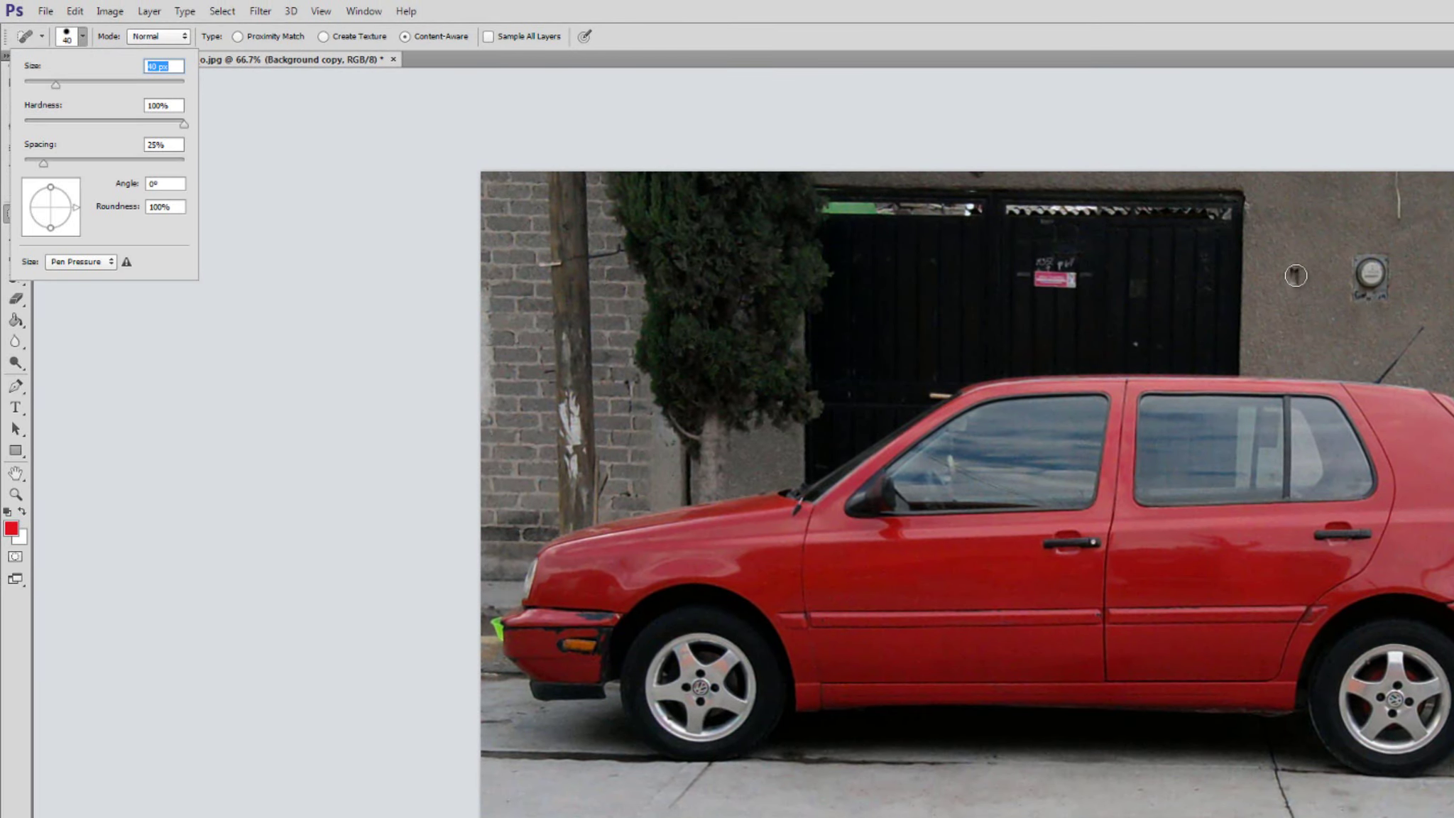
click(1296, 279)
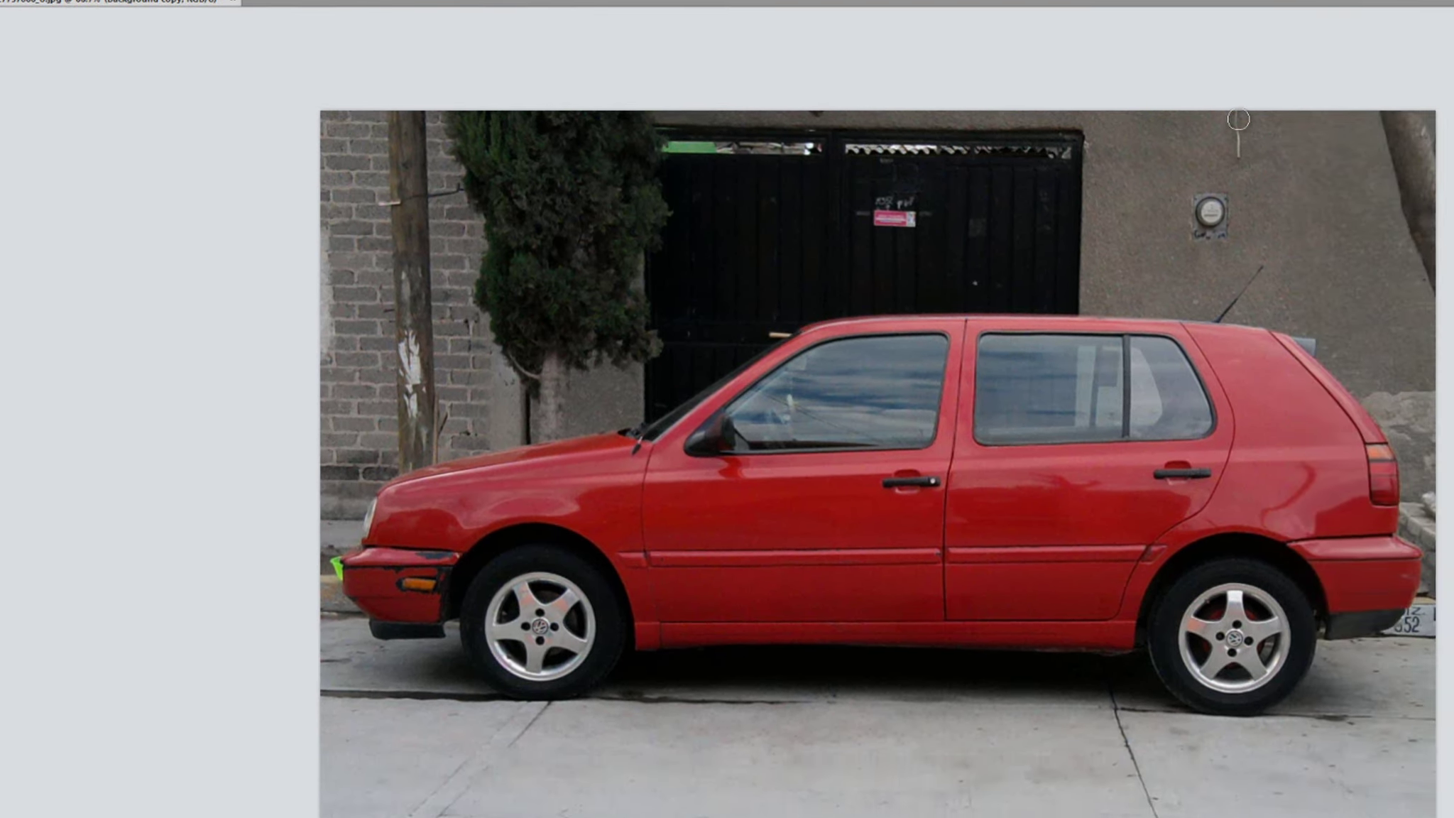
drag(1097, 63, 1099, 117)
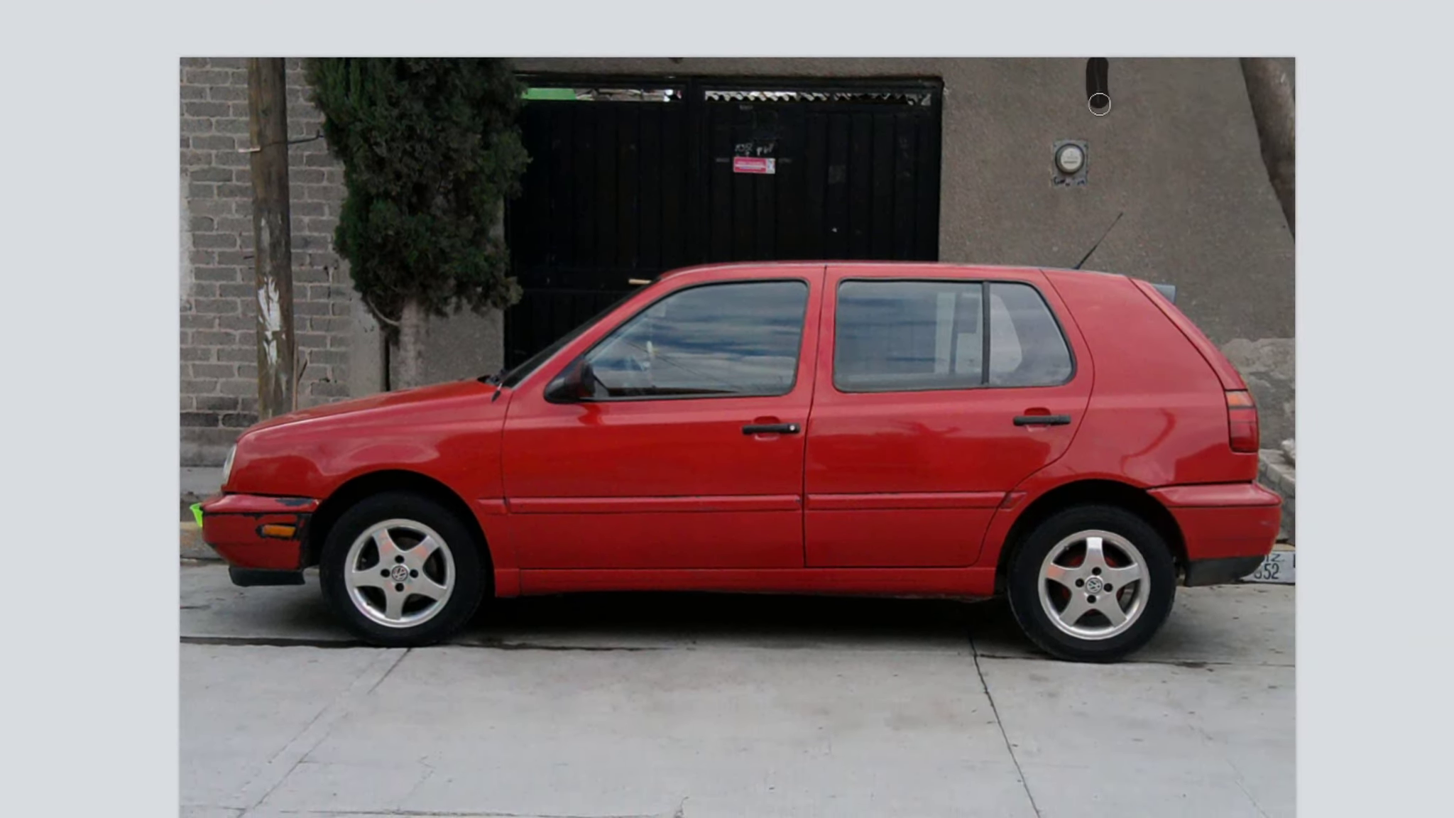
click(1052, 147)
mouse_move(1051, 148)
mouse_down()
mouse_move(1056, 181)
mouse_move(1066, 149)
mouse_up()
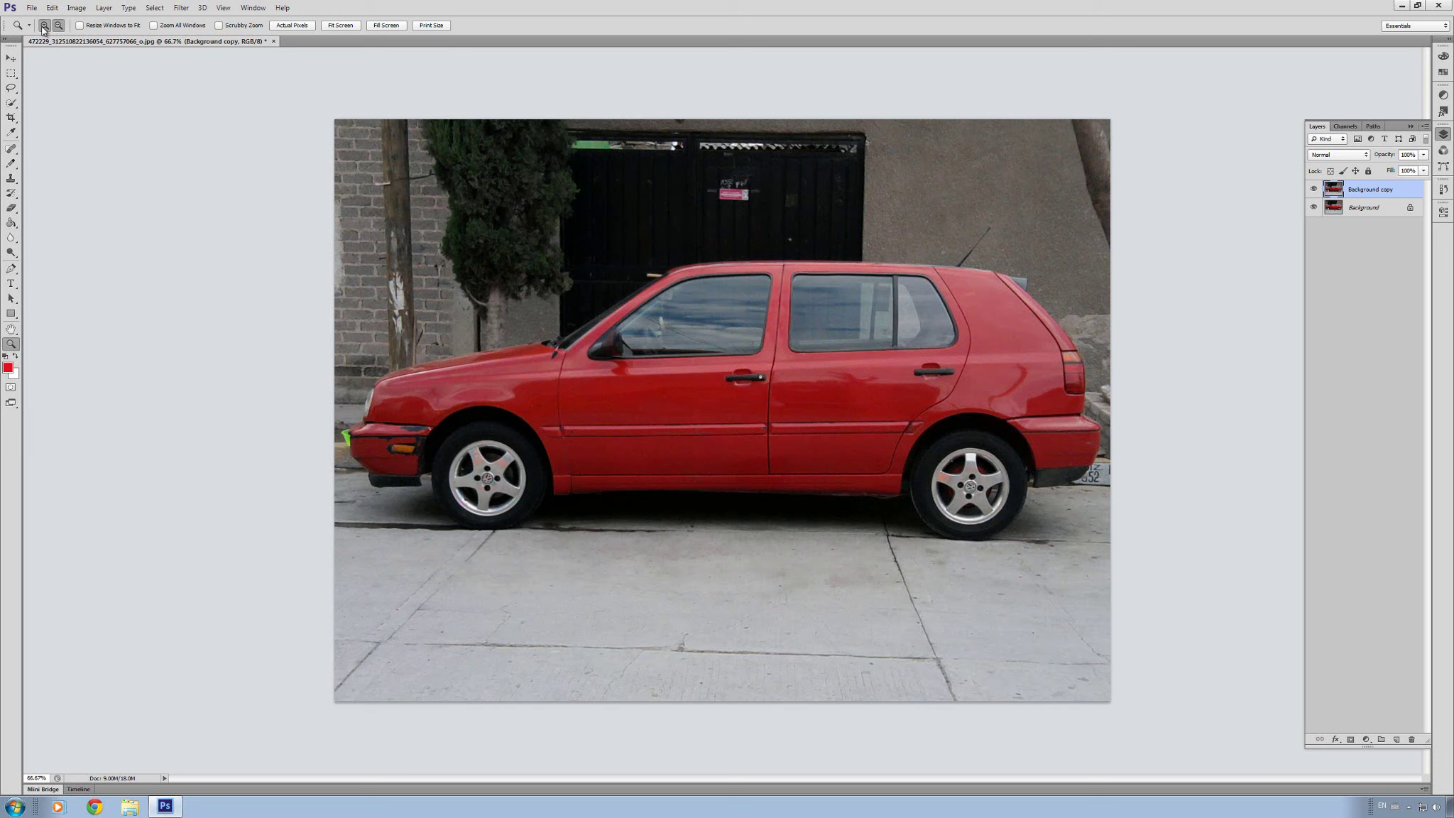
Step: Zoom to 300% on the gate and heal away the light stick
click(43, 26)
click(637, 245)
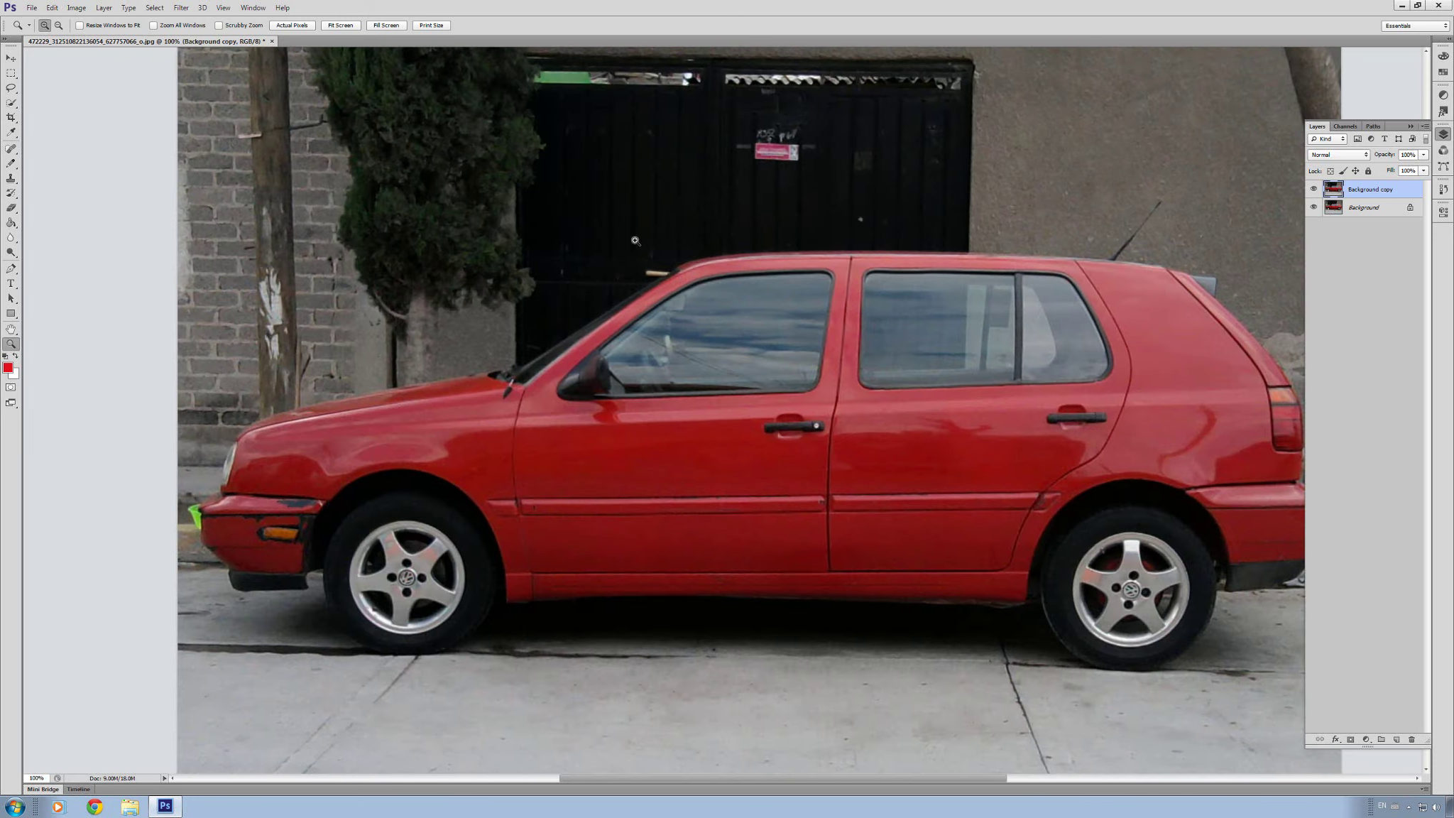
click(653, 274)
click(647, 274)
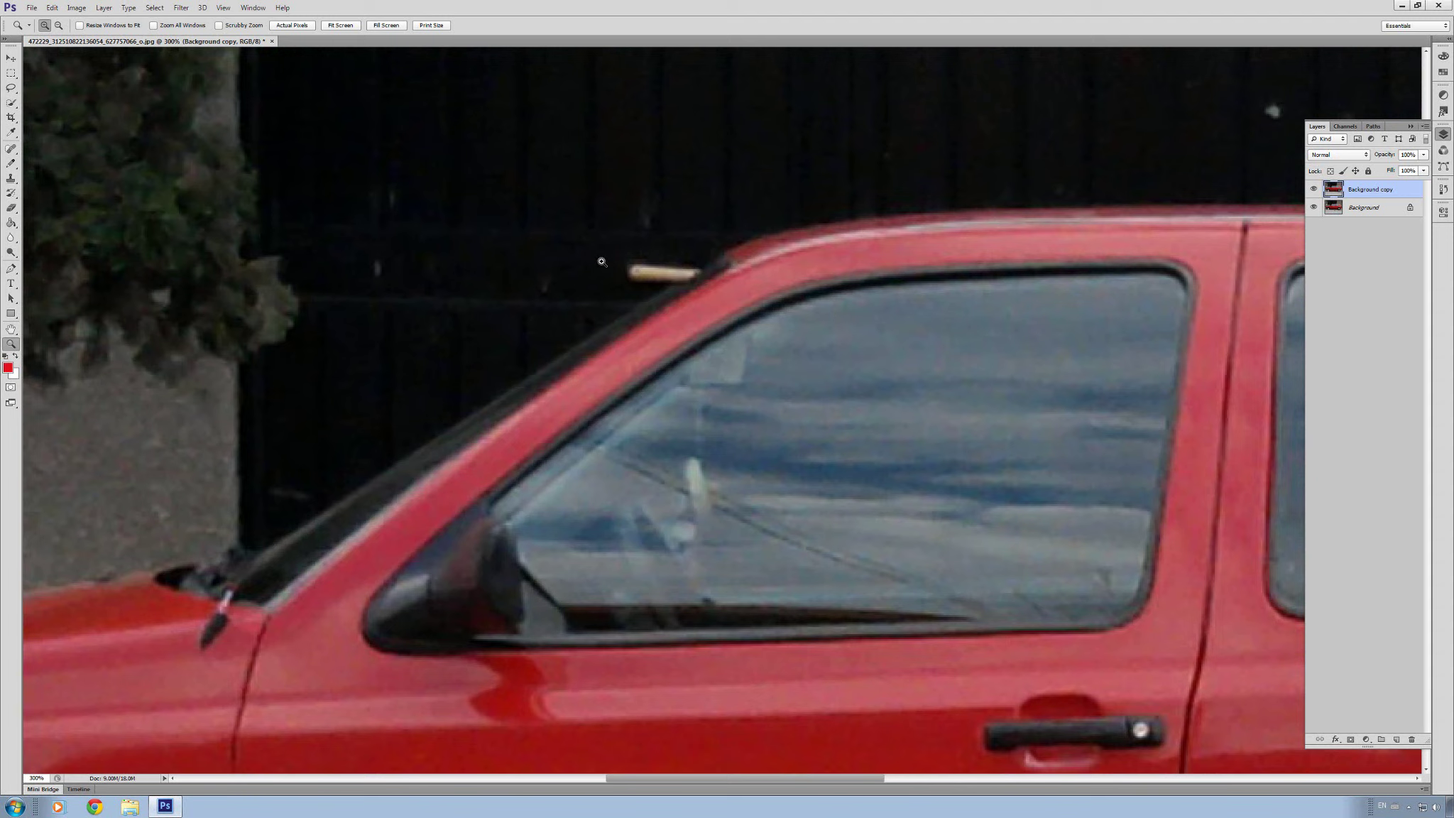
click(11, 149)
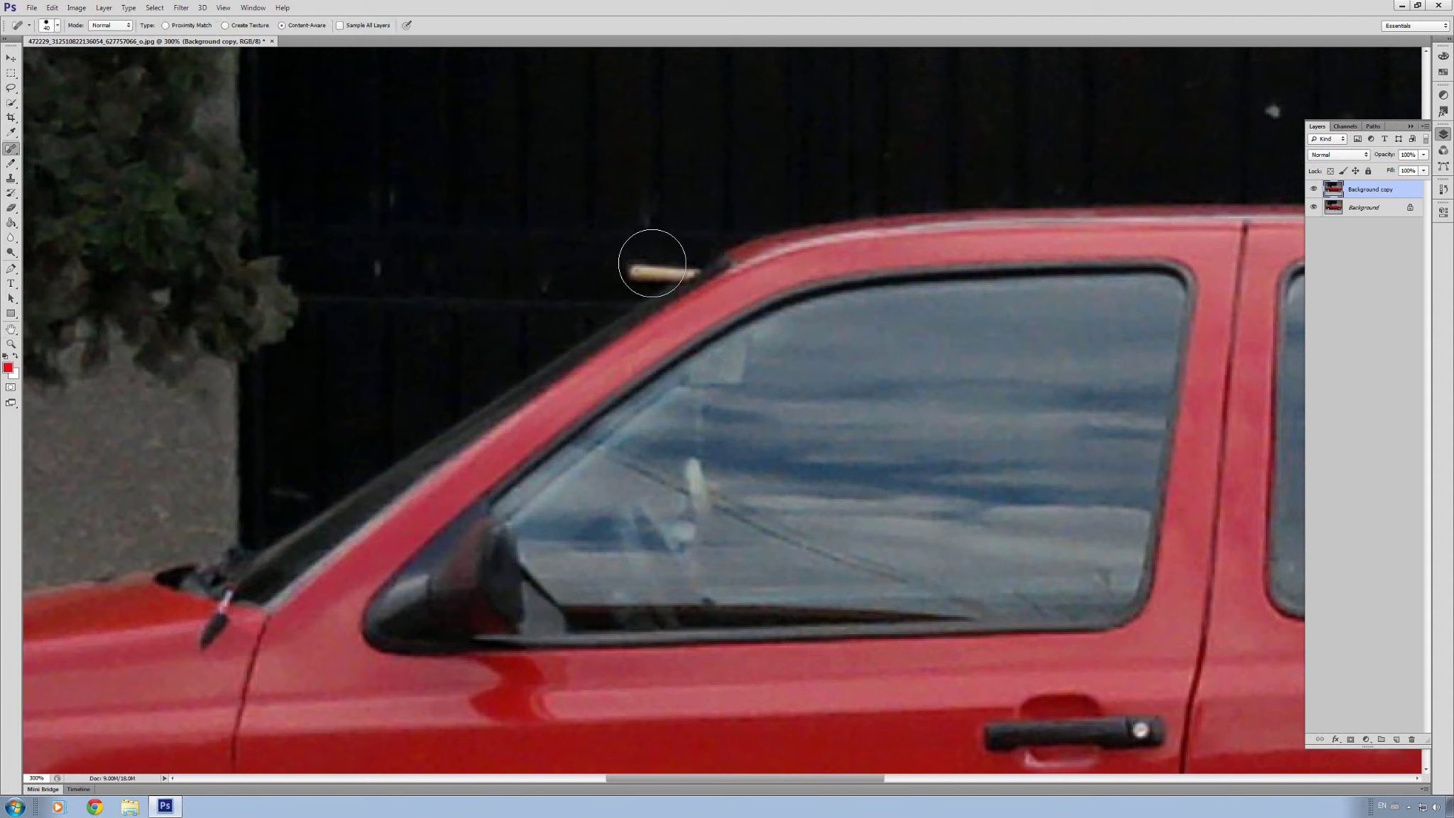
click(643, 262)
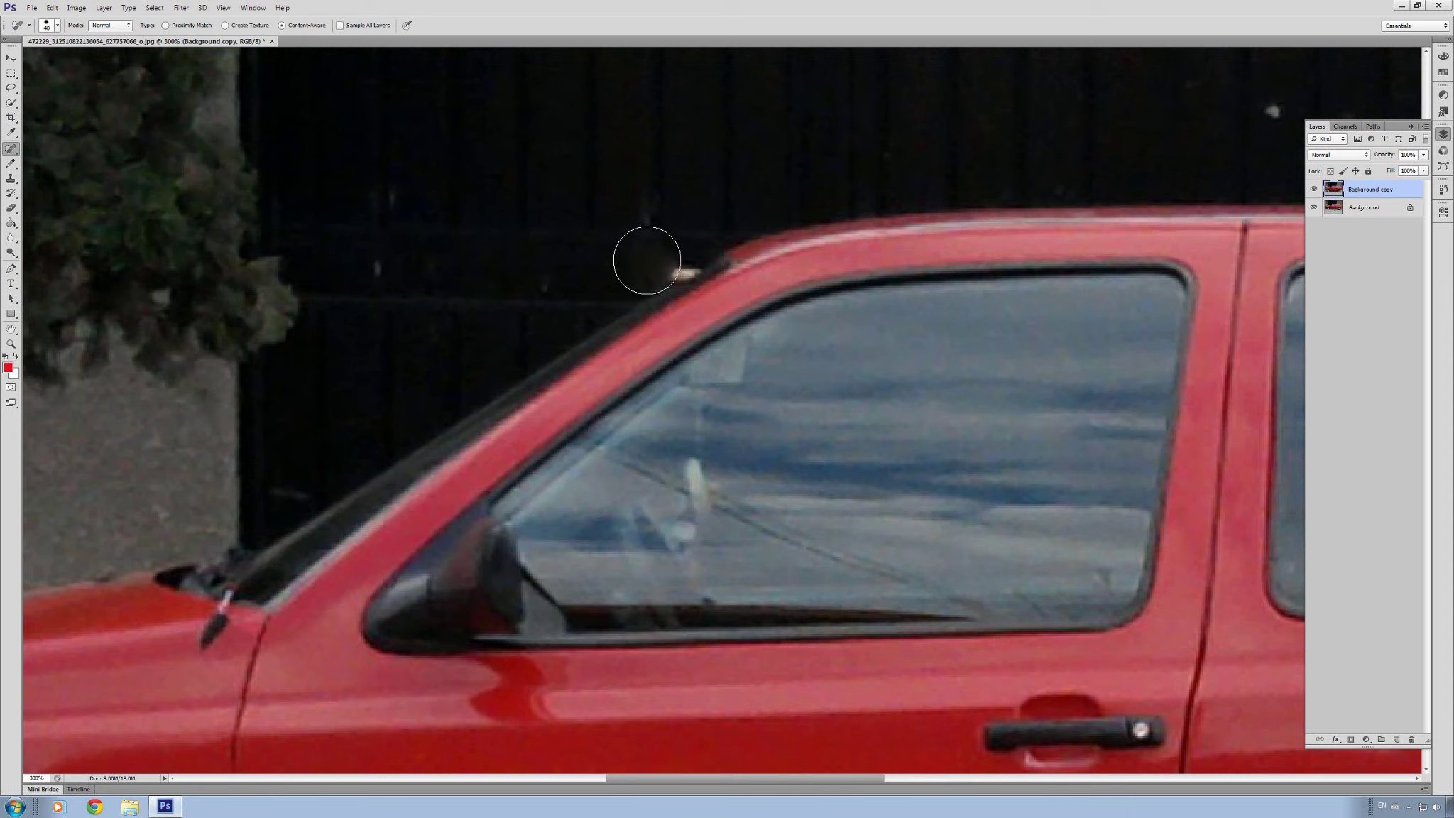
click(671, 256)
Step: Shrink the brush to 38 px and heal the light speck on the gate
click(59, 28)
click(38, 59)
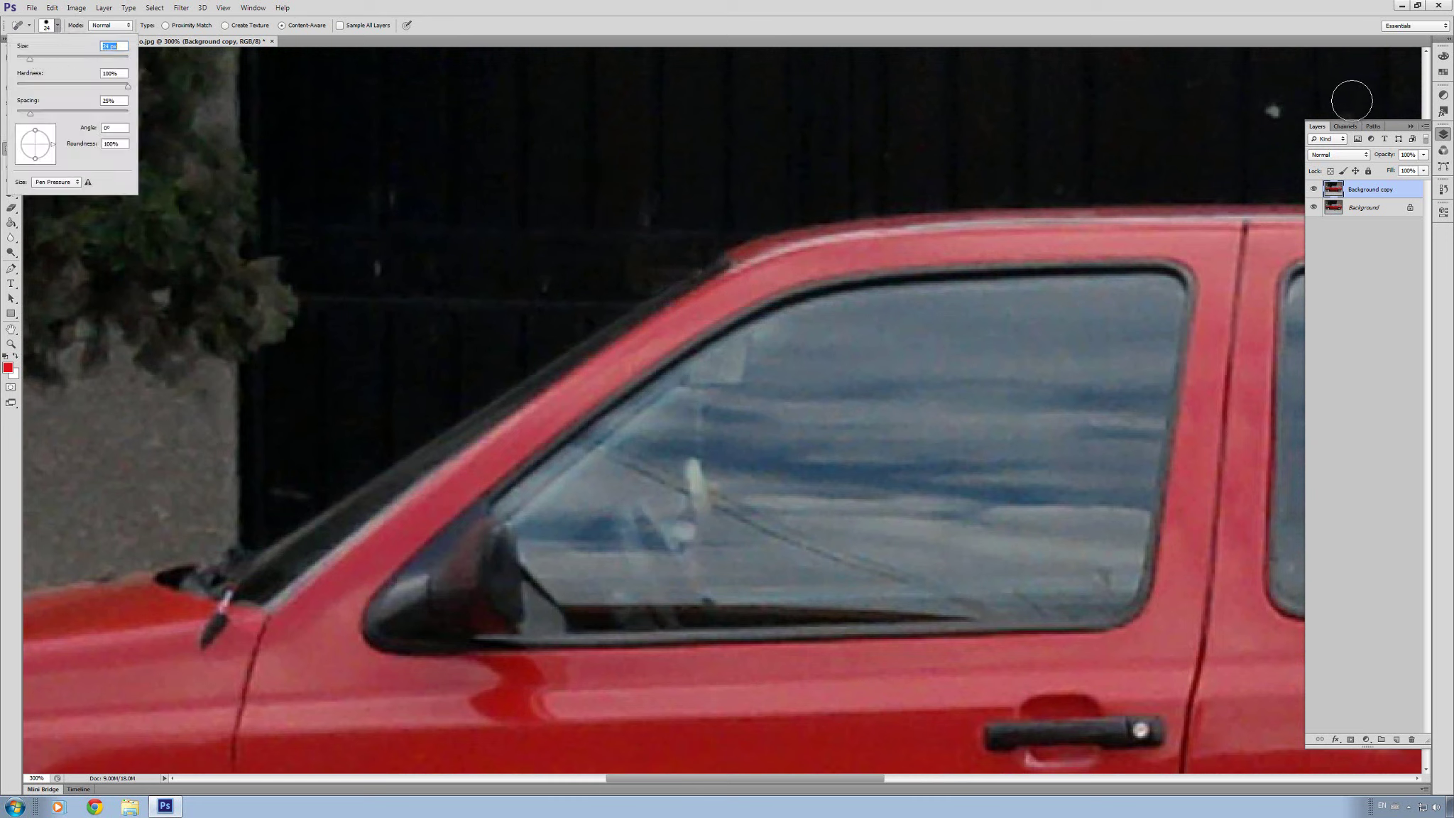
click(1277, 107)
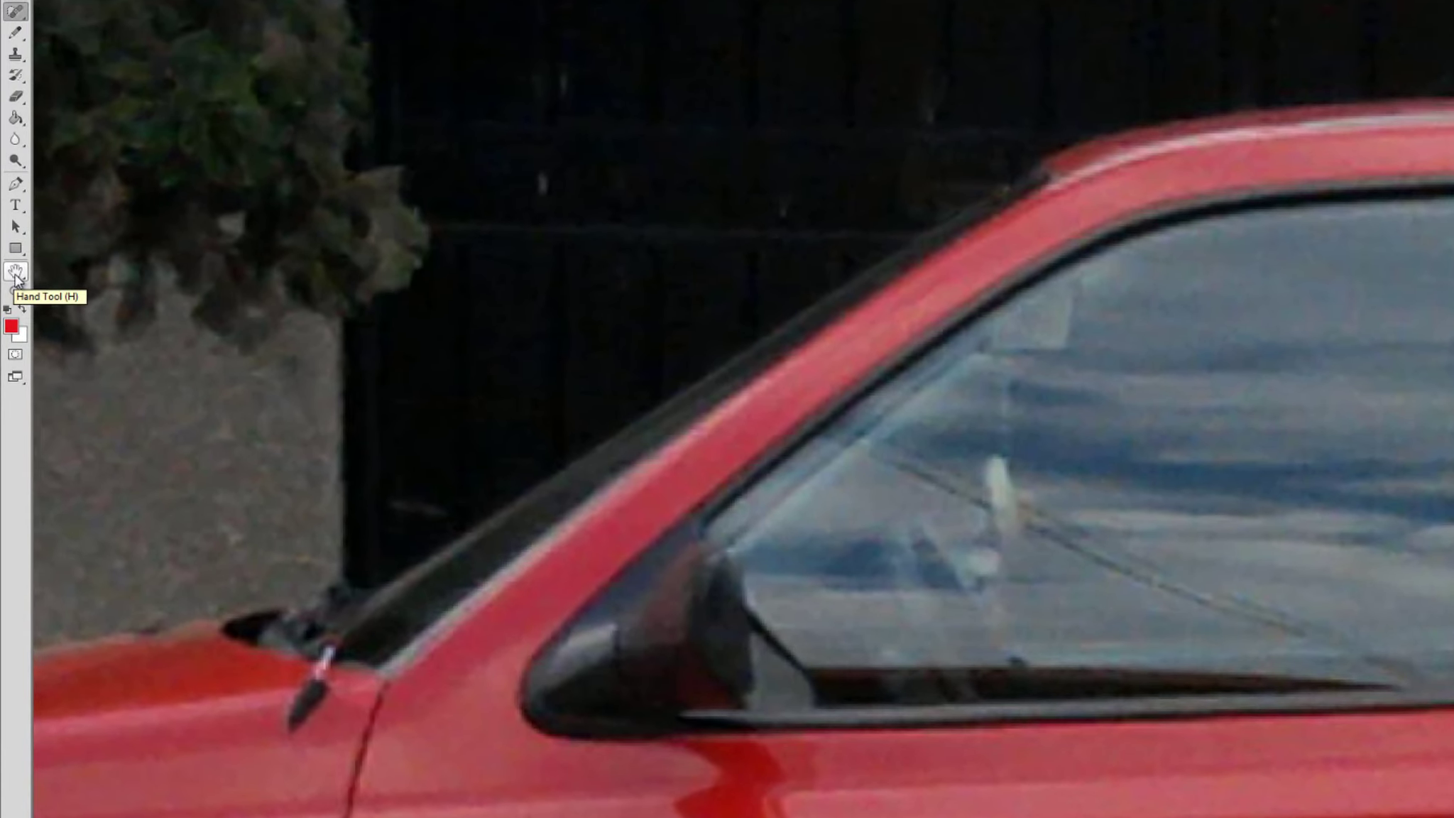
Step: Pan with the Hand tool until the pink sticker on the black gate is visible
click(11, 332)
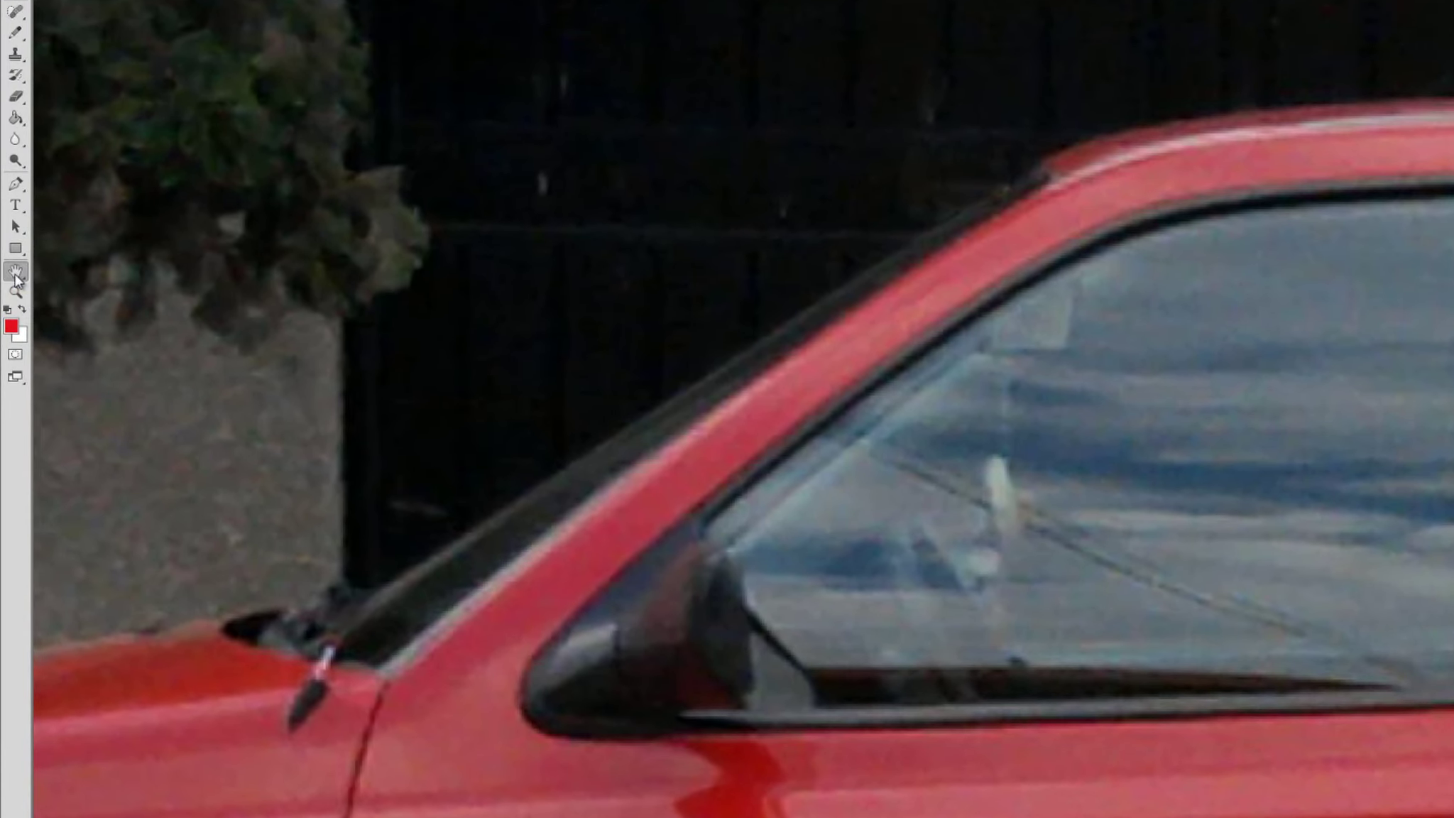
drag(1436, 162, 861, 201)
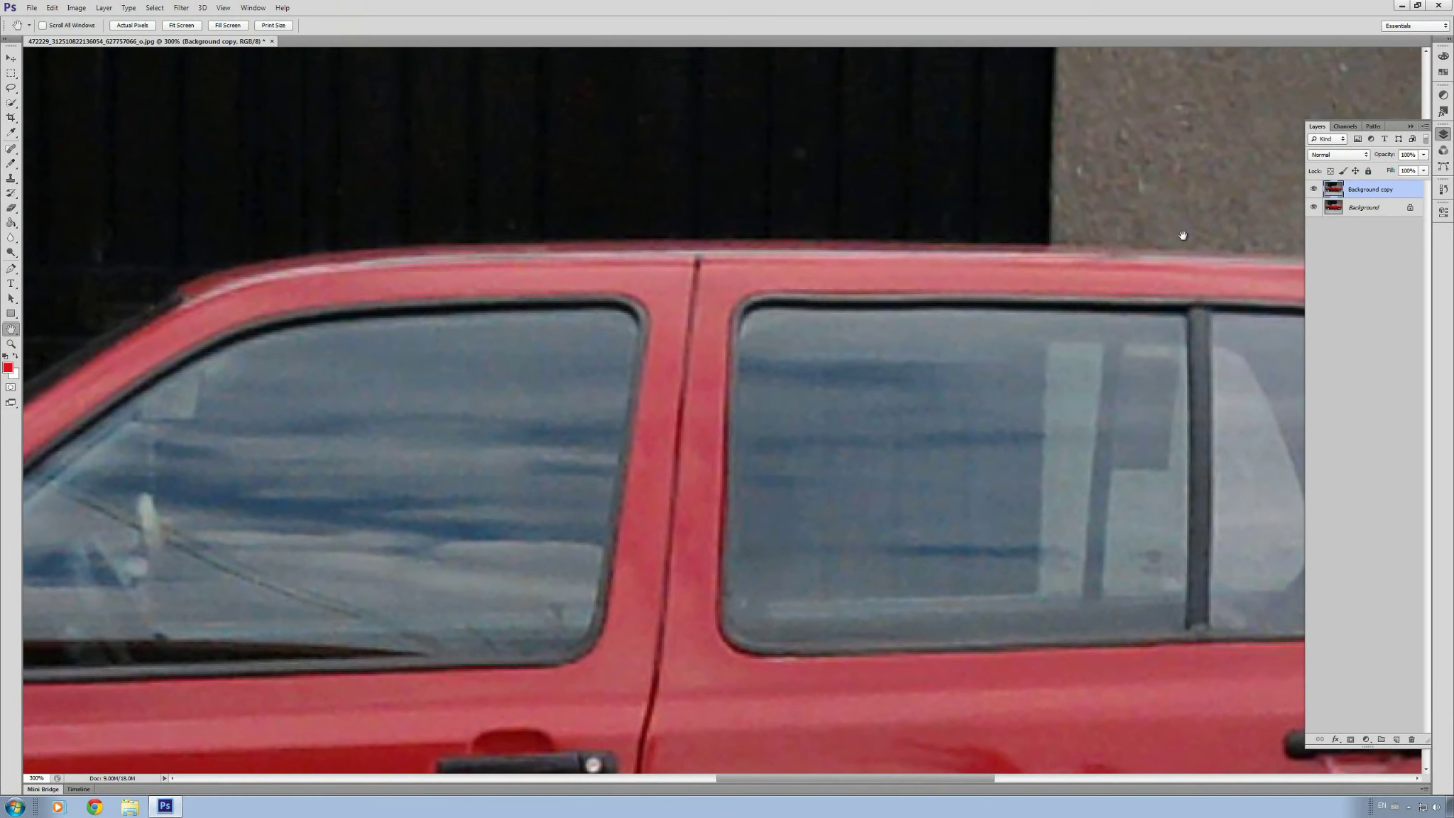
drag(1184, 233, 733, 316)
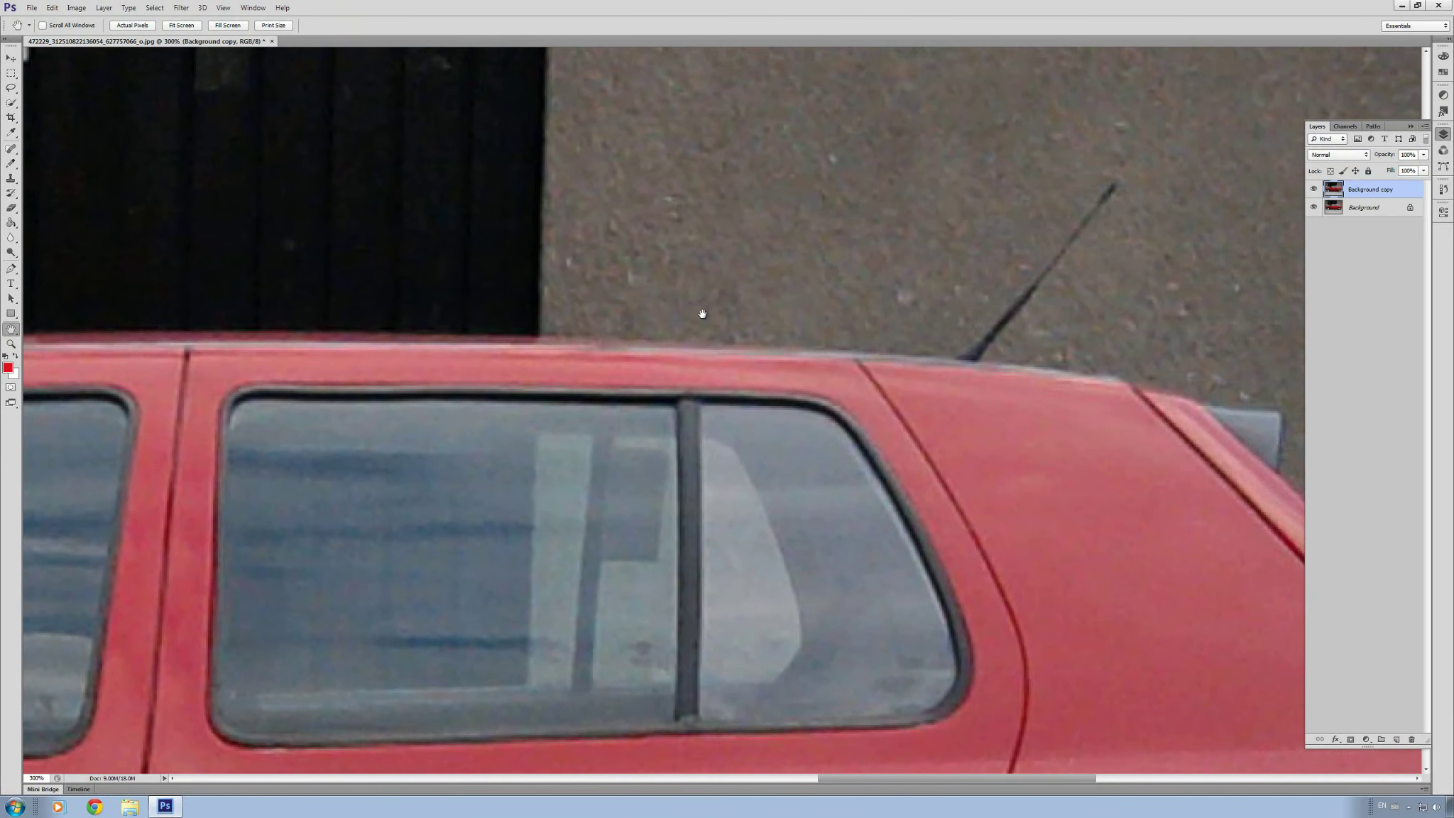
drag(1238, 156, 1010, 315)
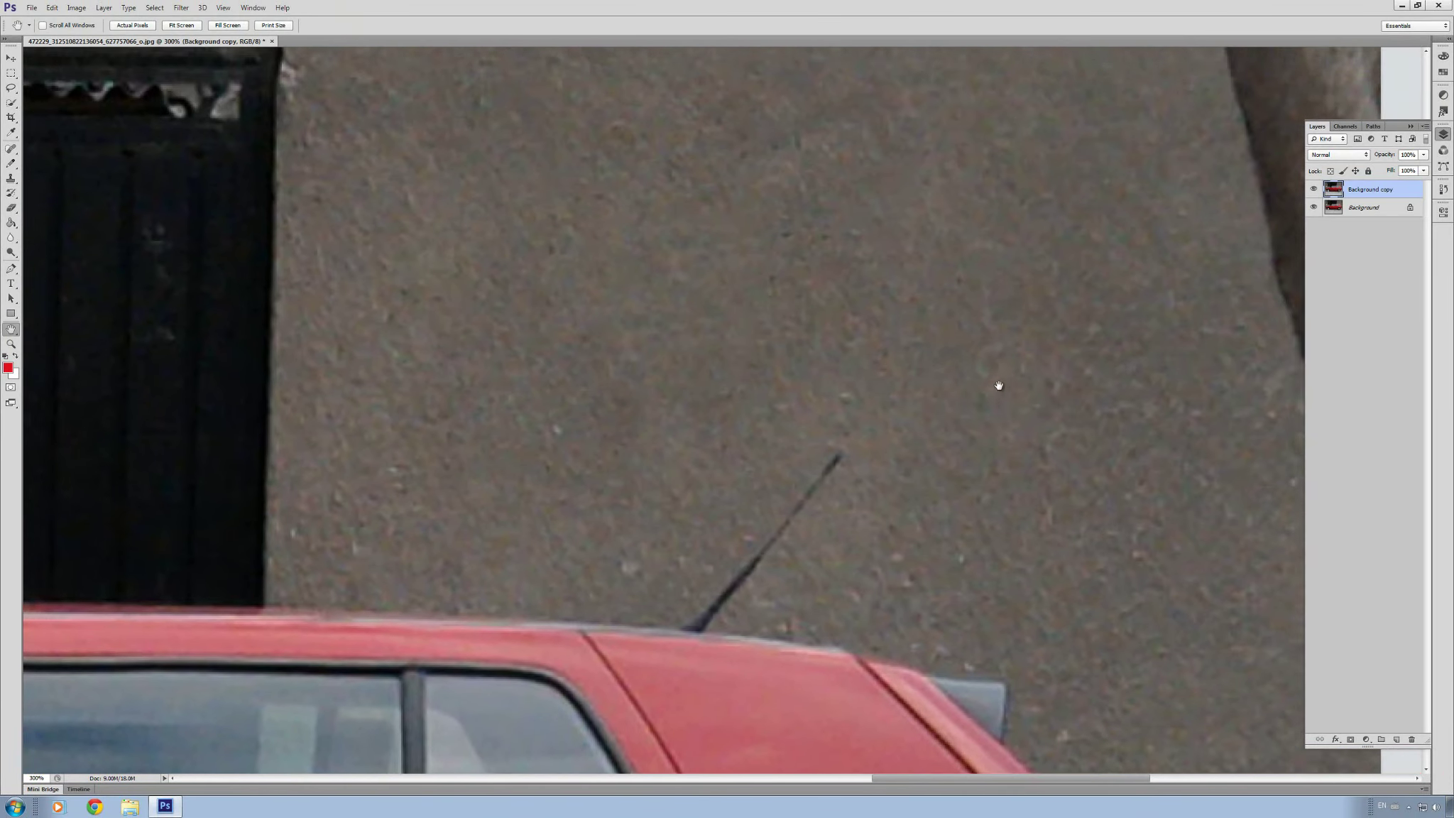
drag(1003, 159, 1035, 436)
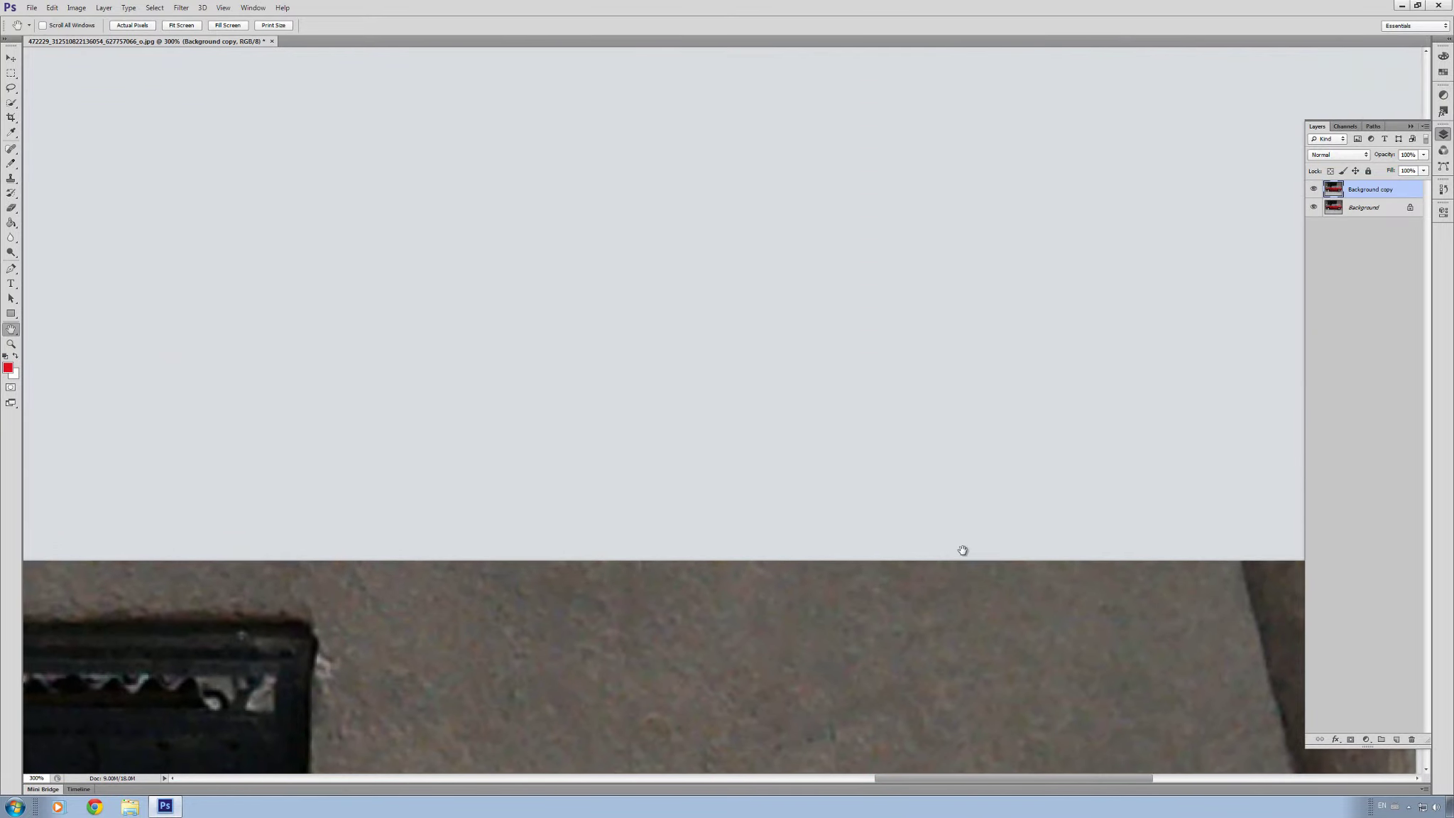
drag(934, 603, 1136, 252)
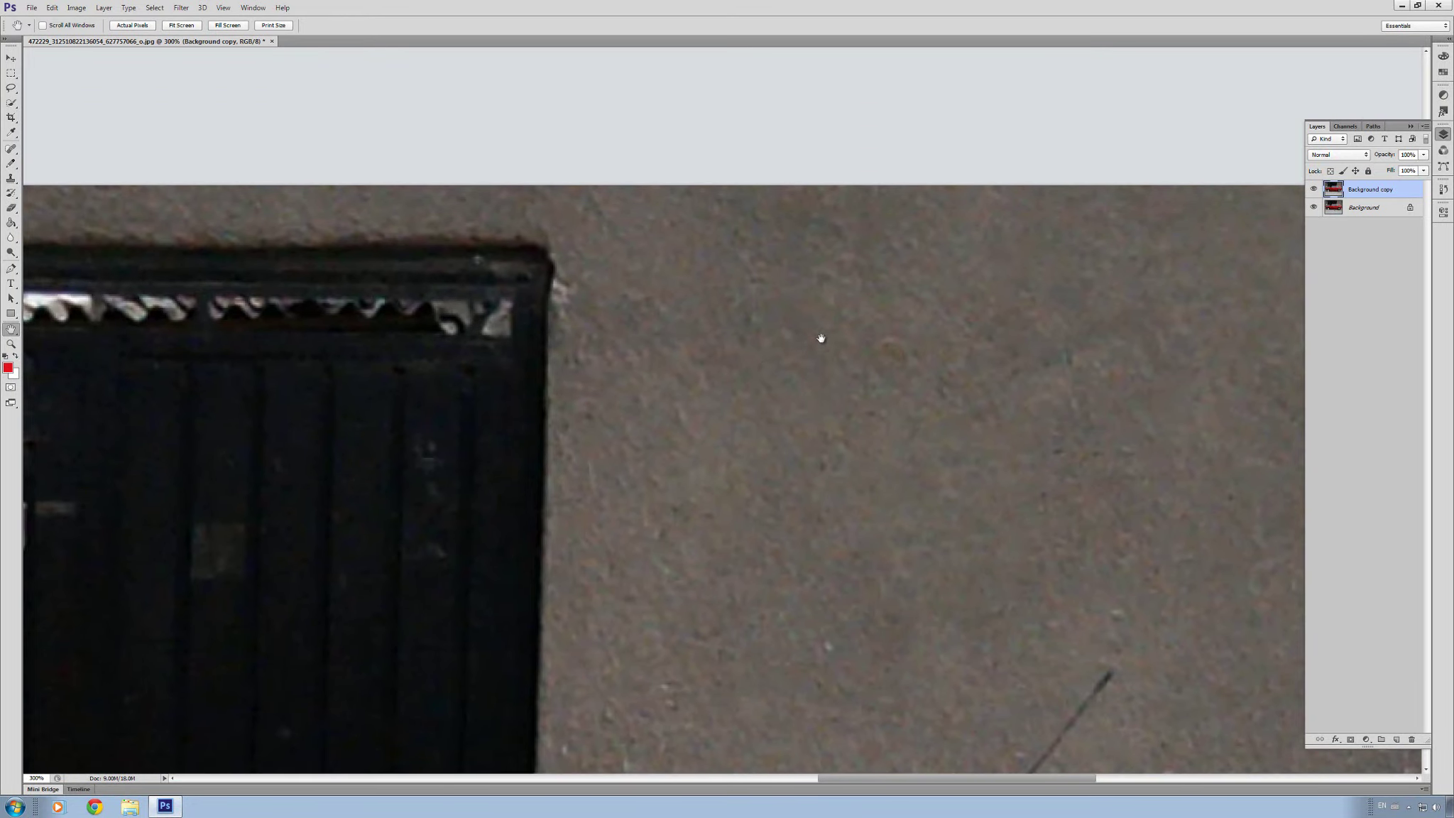
drag(817, 338, 1107, 188)
drag(682, 424, 919, 346)
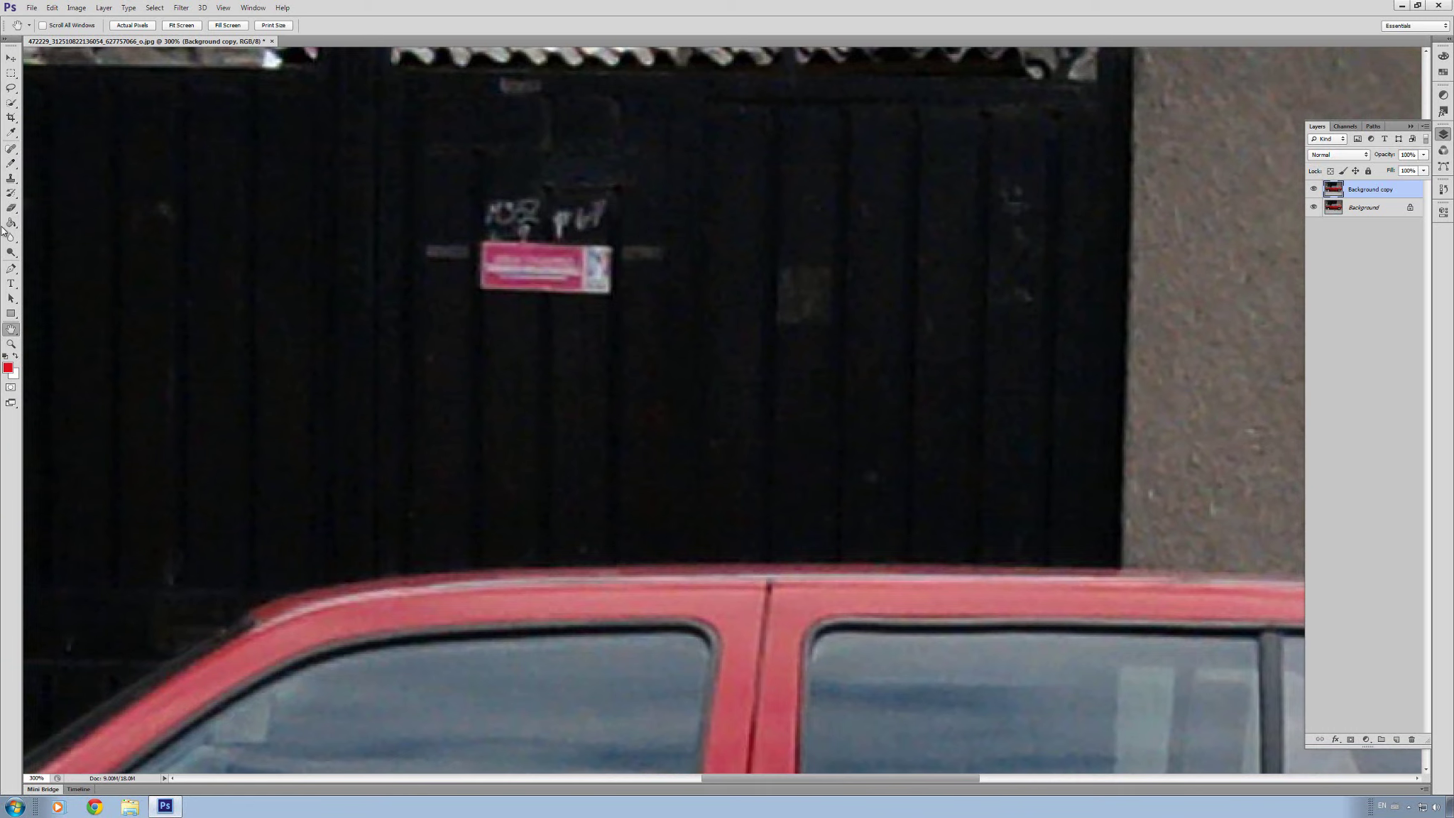
Step: Set the Spot Healing Brush to 52 px, 47% hardness and heal the pink sticker and graffiti
click(12, 148)
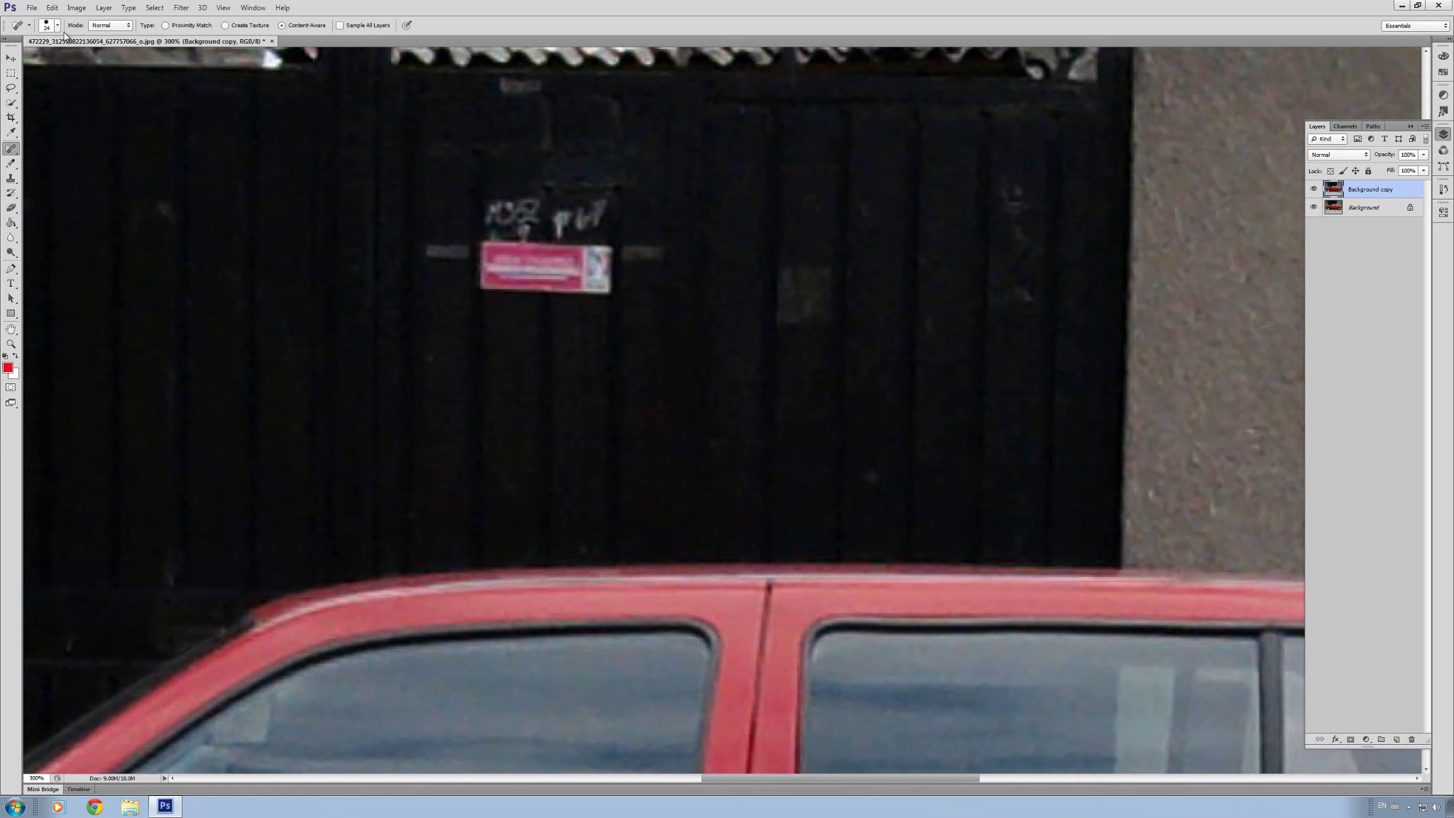
click(58, 26)
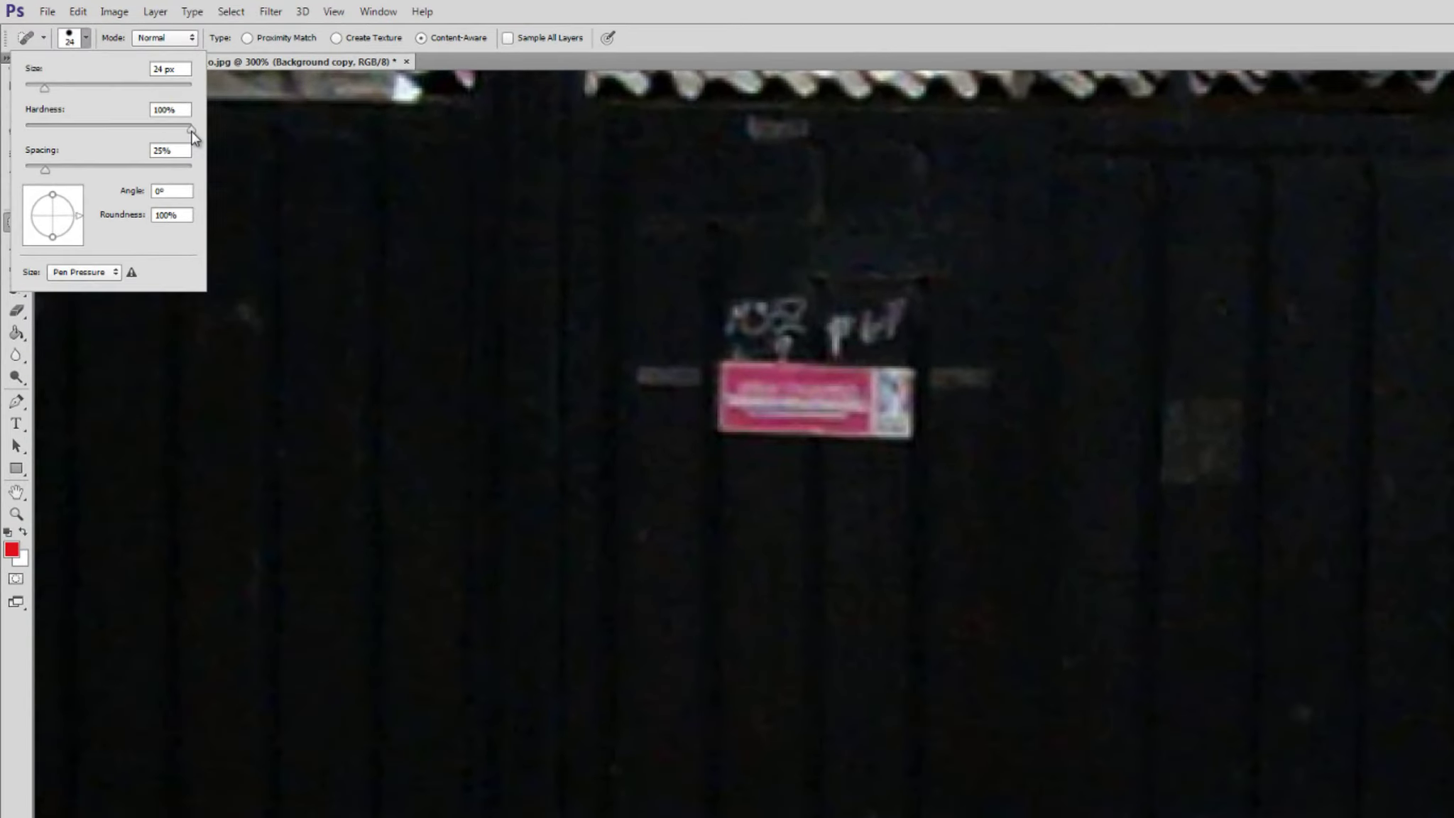
drag(128, 86, 116, 86)
drag(175, 129, 84, 132)
drag(43, 87, 74, 88)
key(Return)
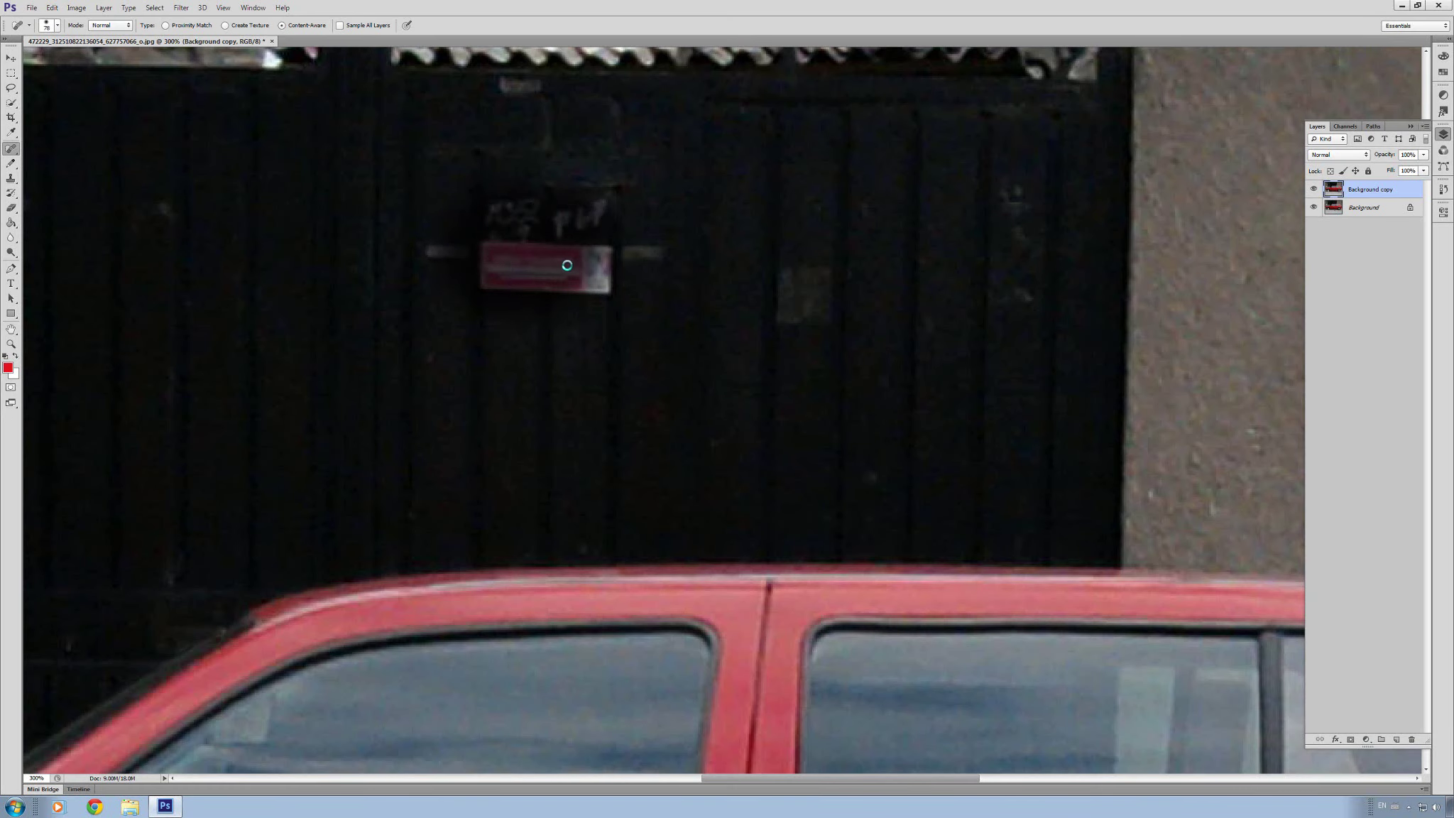
mouse_move(487, 252)
mouse_down()
mouse_move(568, 265)
mouse_move(578, 308)
mouse_up()
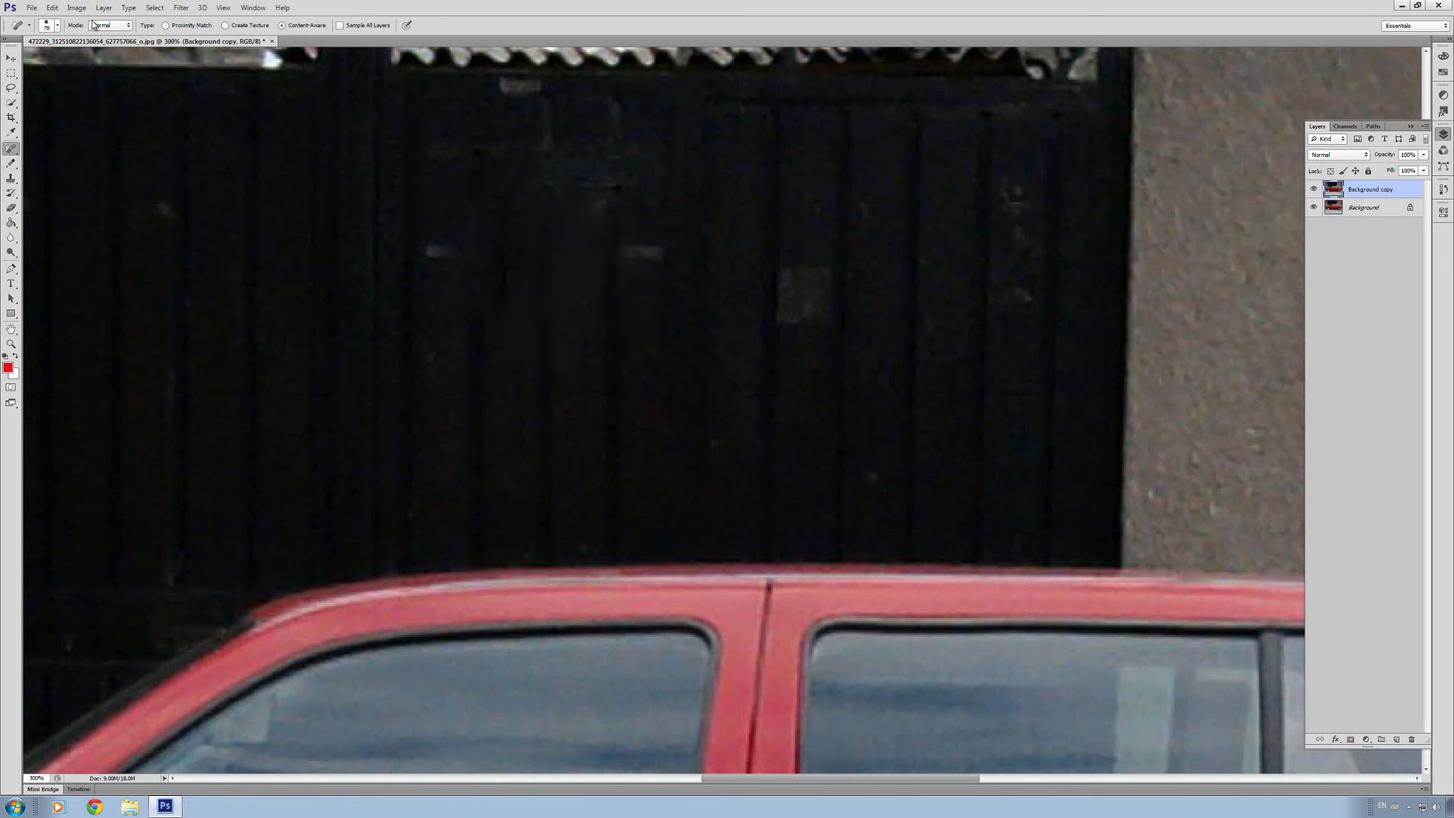
Step: Heal the five small grey blemishes on the gate with a 16 px brush, then hide the panels
click(58, 26)
drag(647, 253, 646, 270)
drag(435, 244, 438, 262)
mouse_move(811, 283)
mouse_down()
mouse_move(805, 315)
mouse_move(785, 318)
mouse_up()
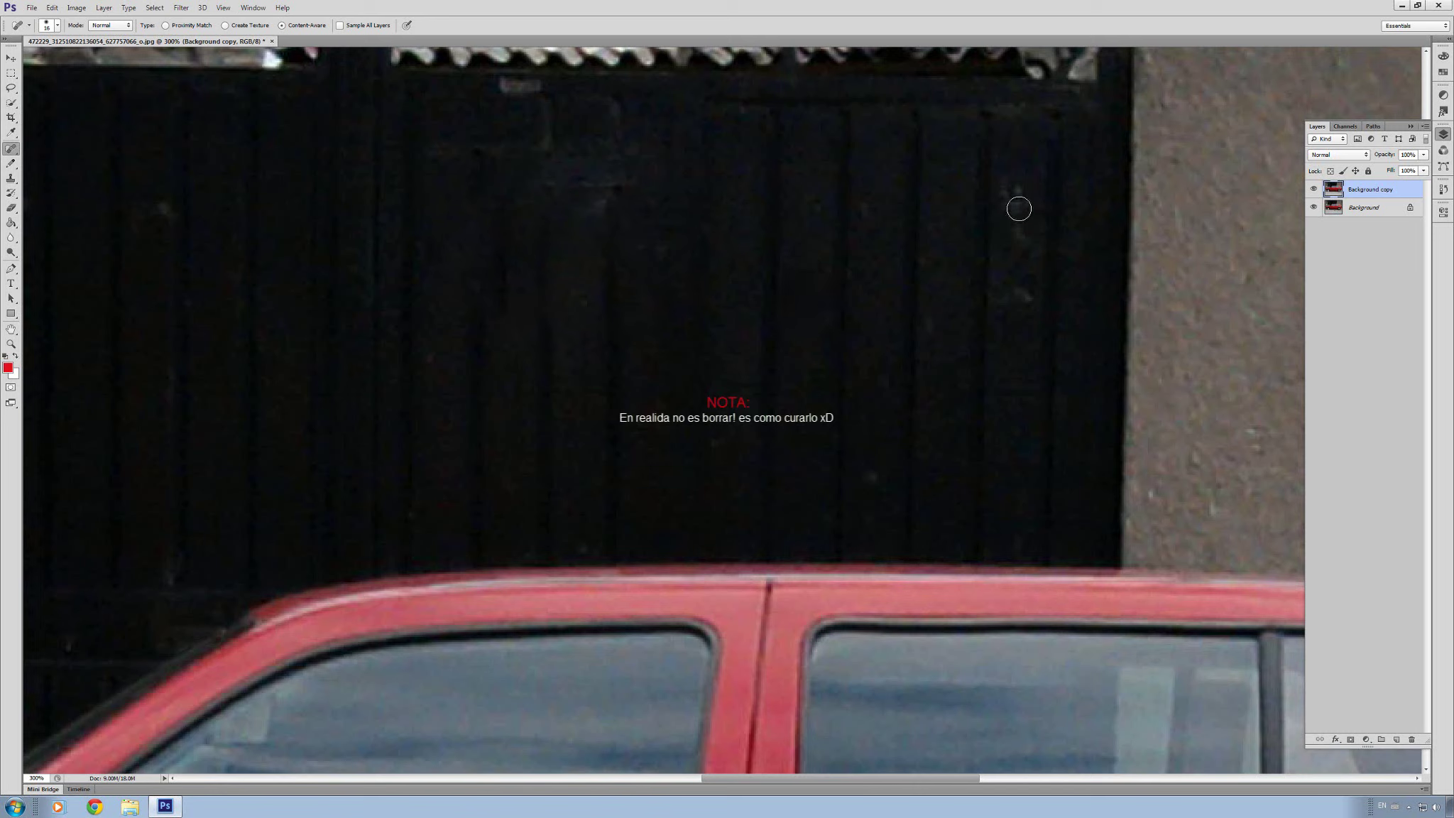
drag(1017, 198, 1029, 308)
drag(162, 205, 161, 236)
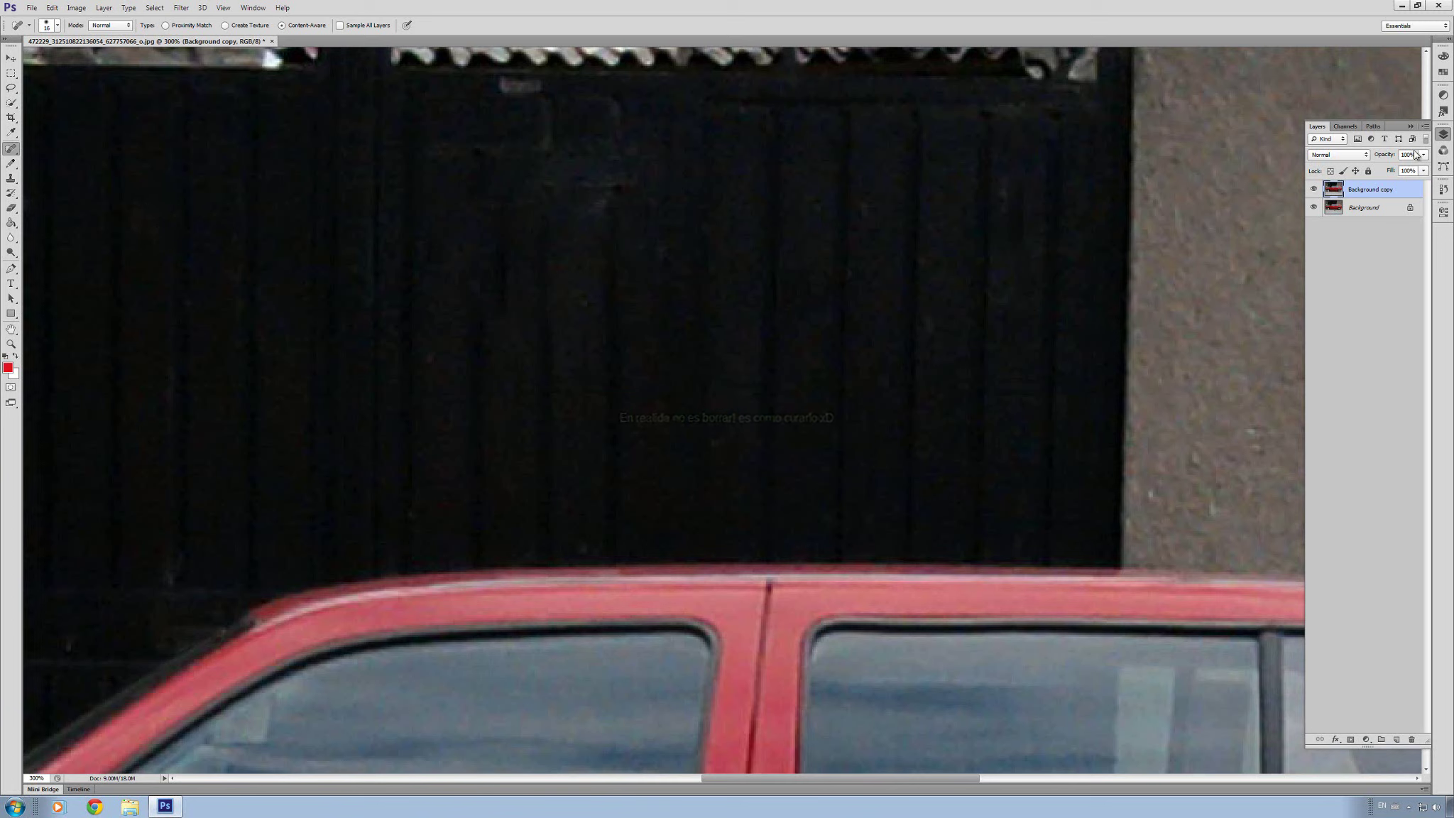
key(F7)
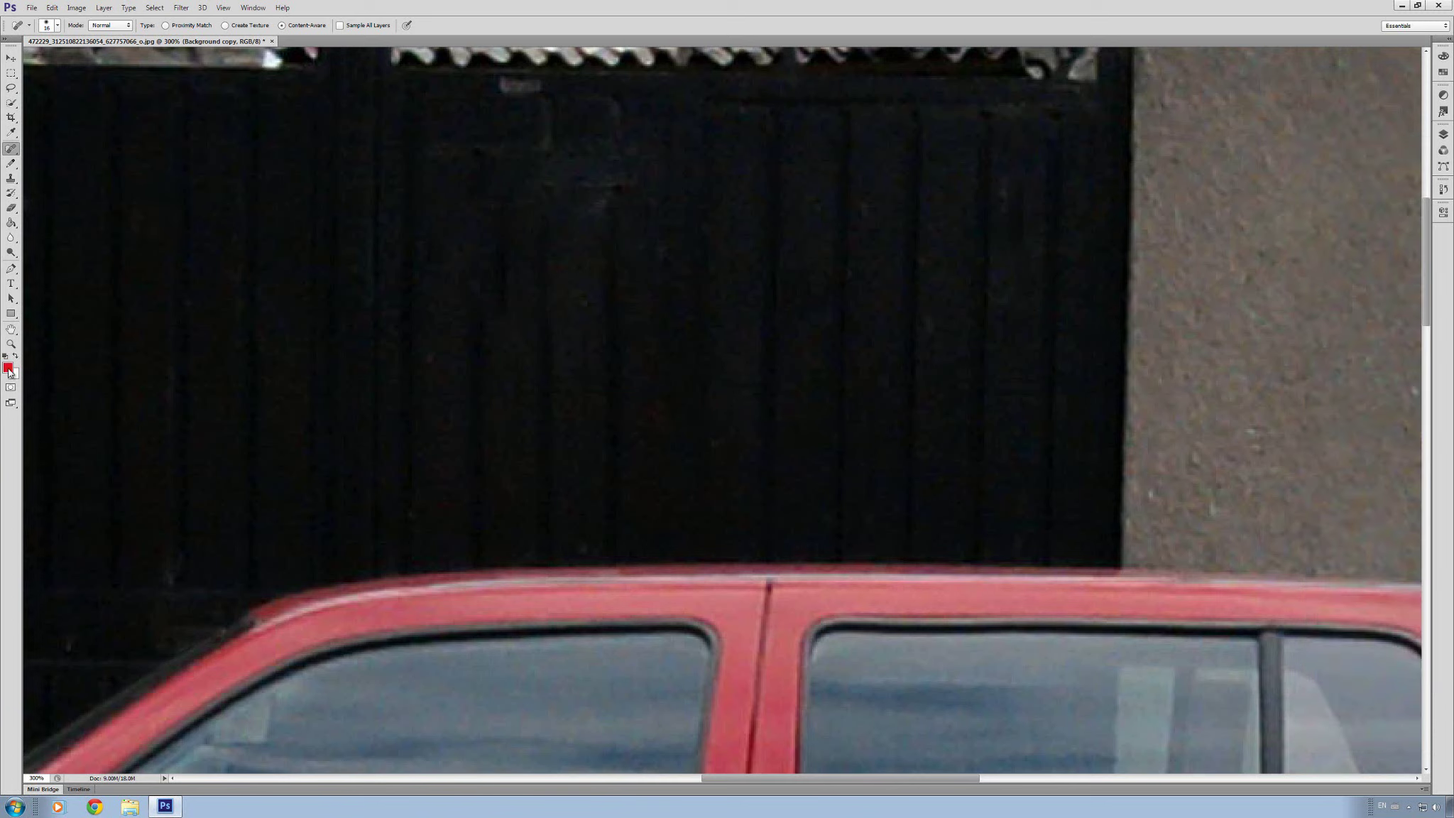
Step: Zoom out to 66.7% to show the whole car photo
click(11, 346)
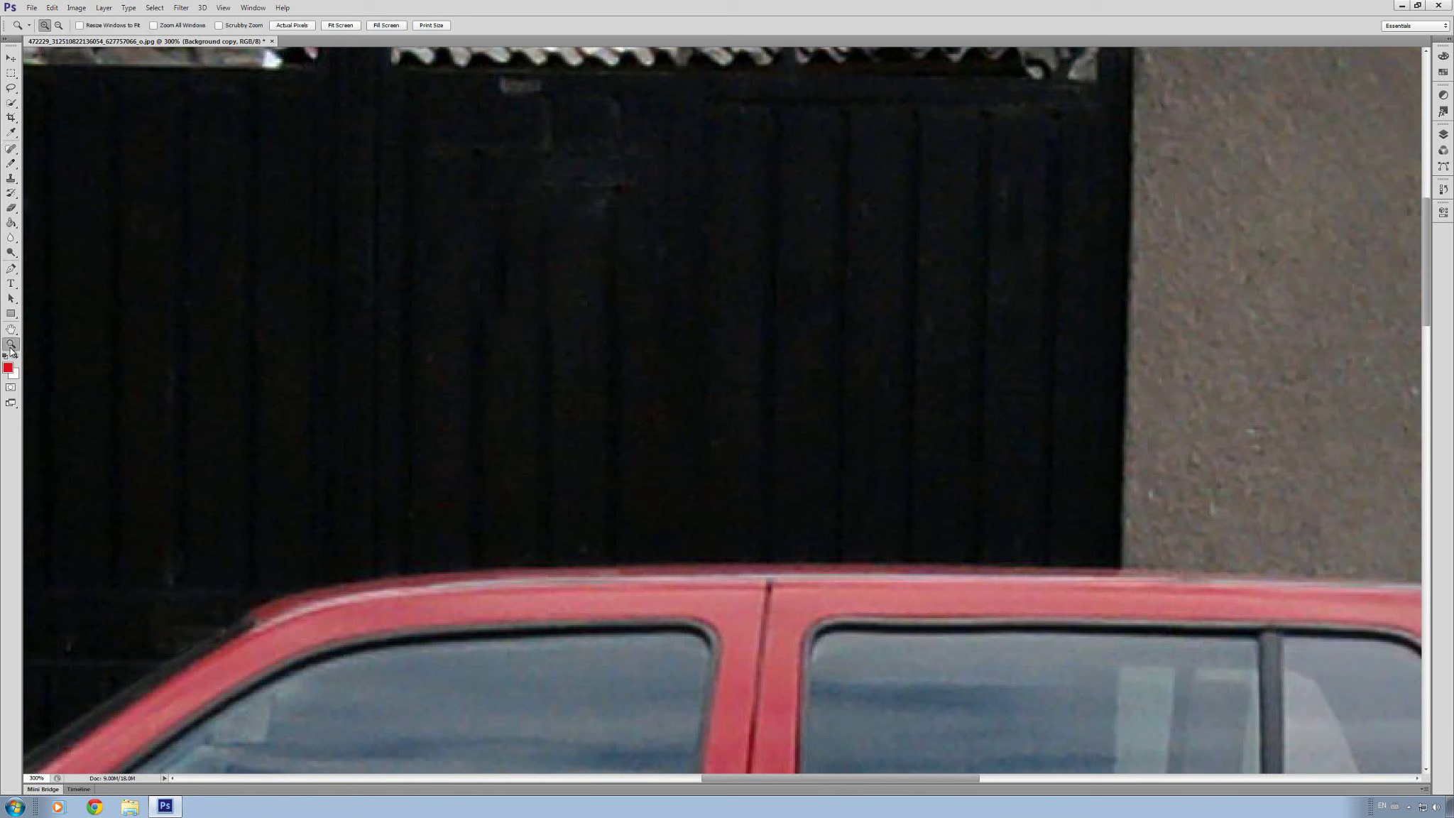
click(58, 25)
click(813, 278)
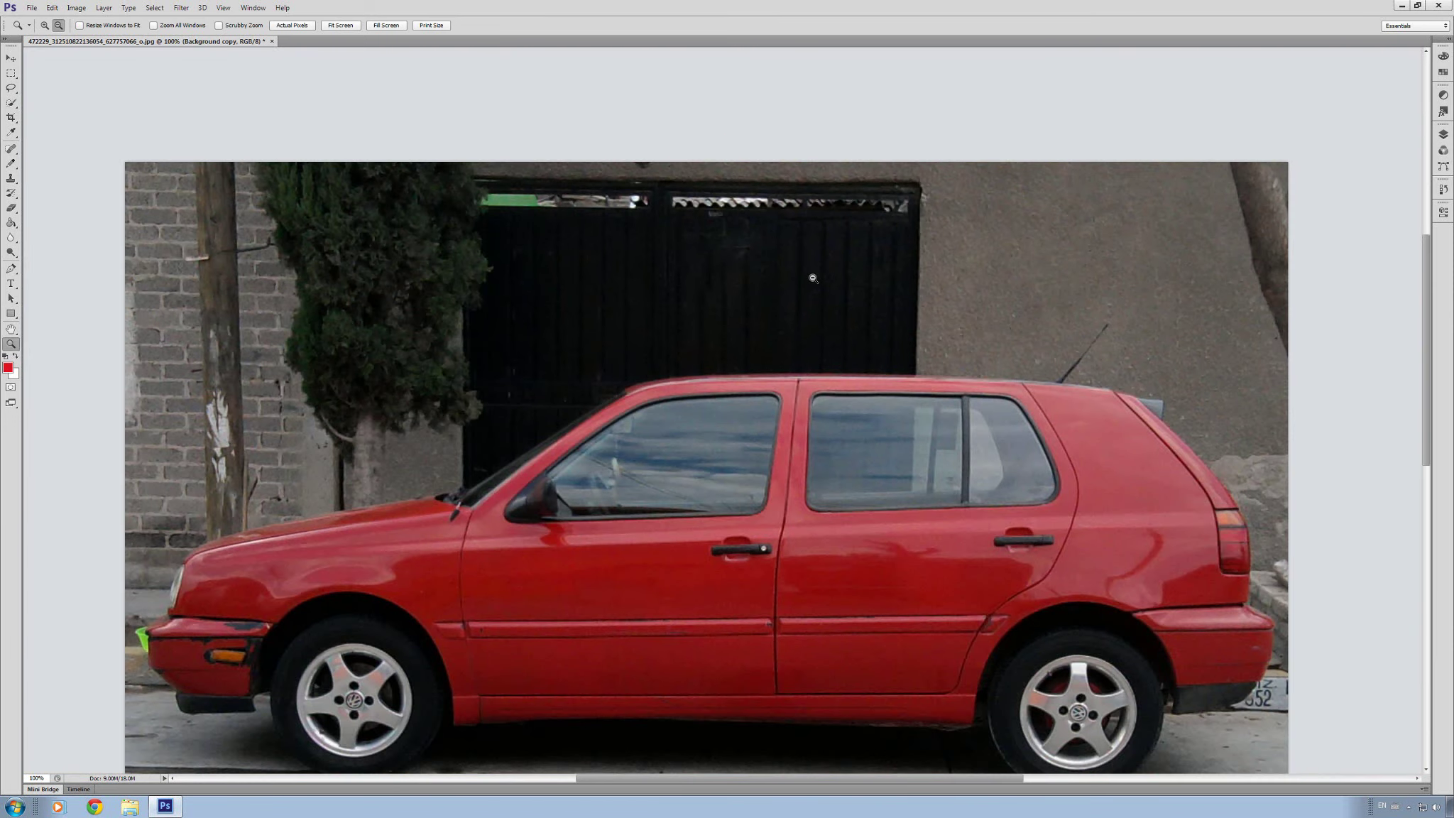
click(813, 279)
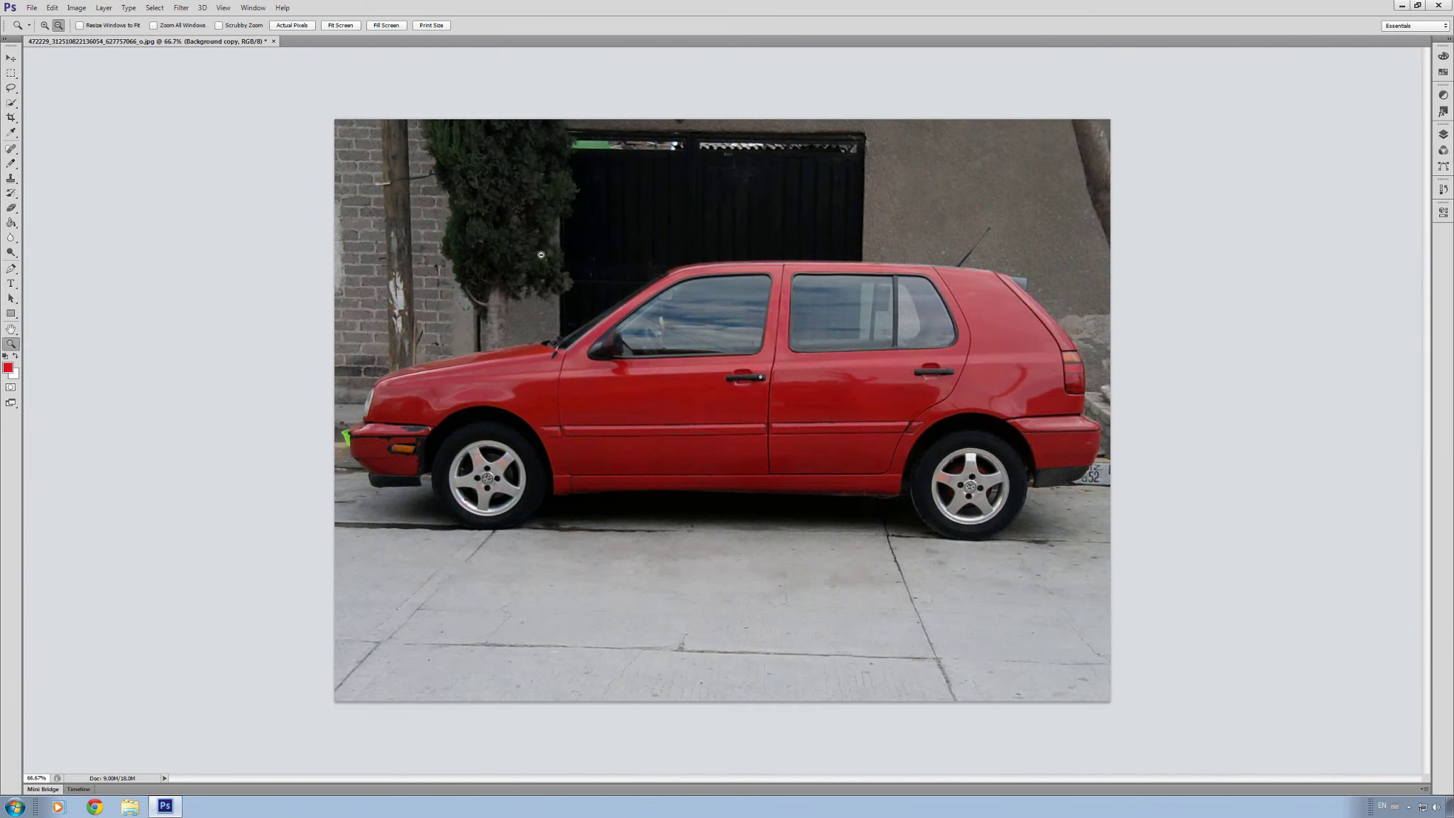
Step: Toggle the Background copy layer off and on to compare with the original, then collapse Layers
click(10, 148)
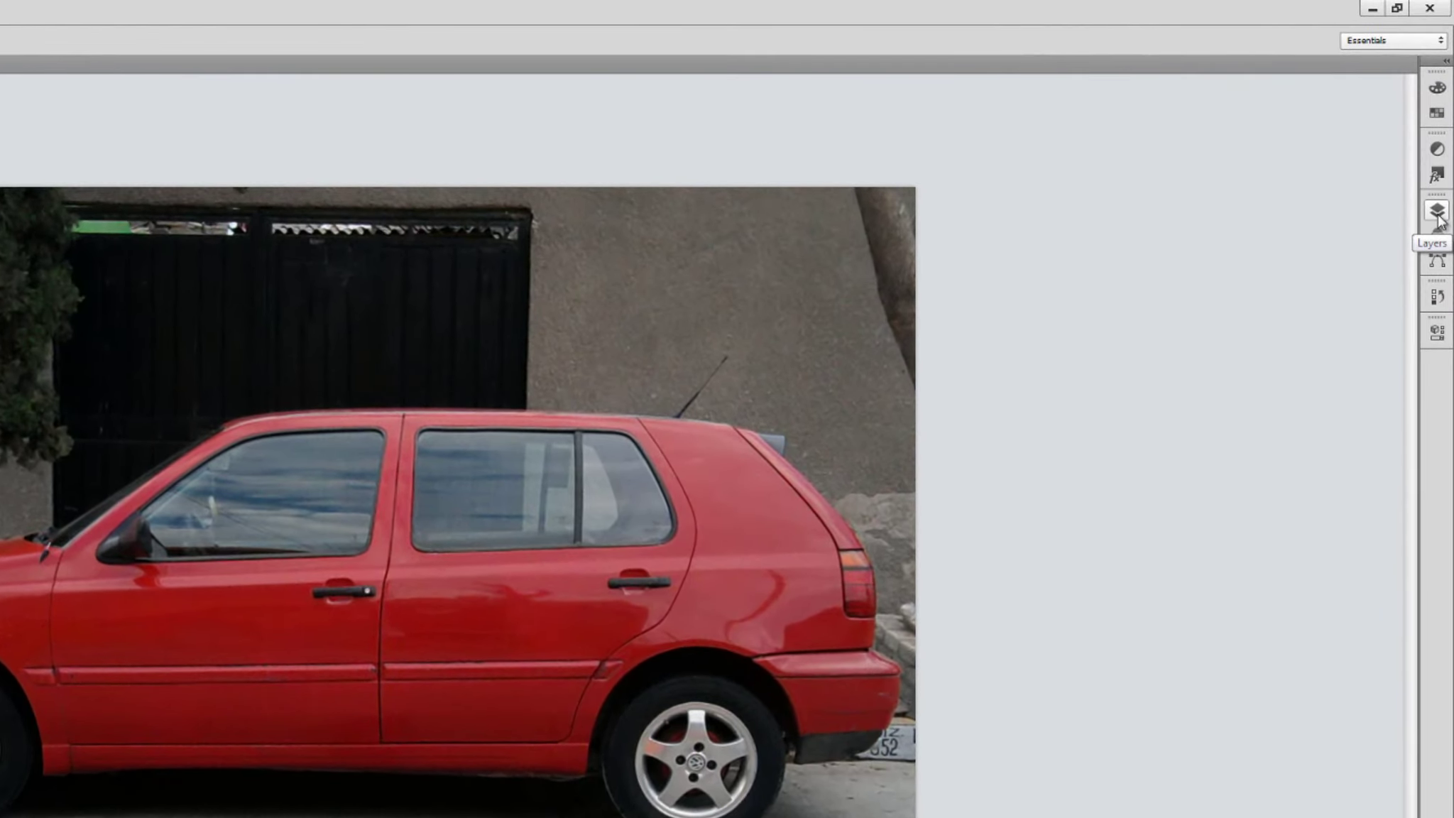
click(1436, 212)
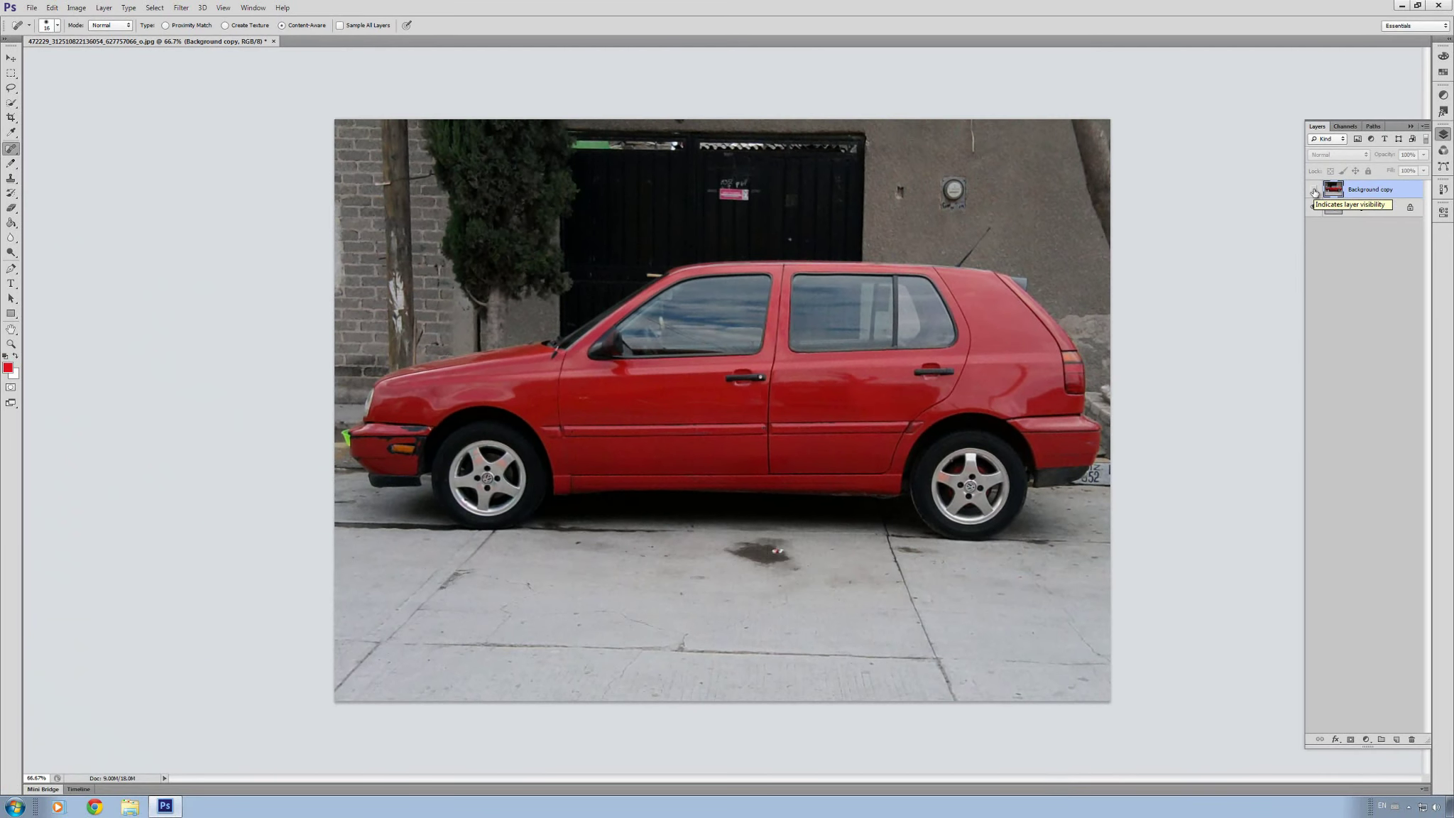
click(1314, 190)
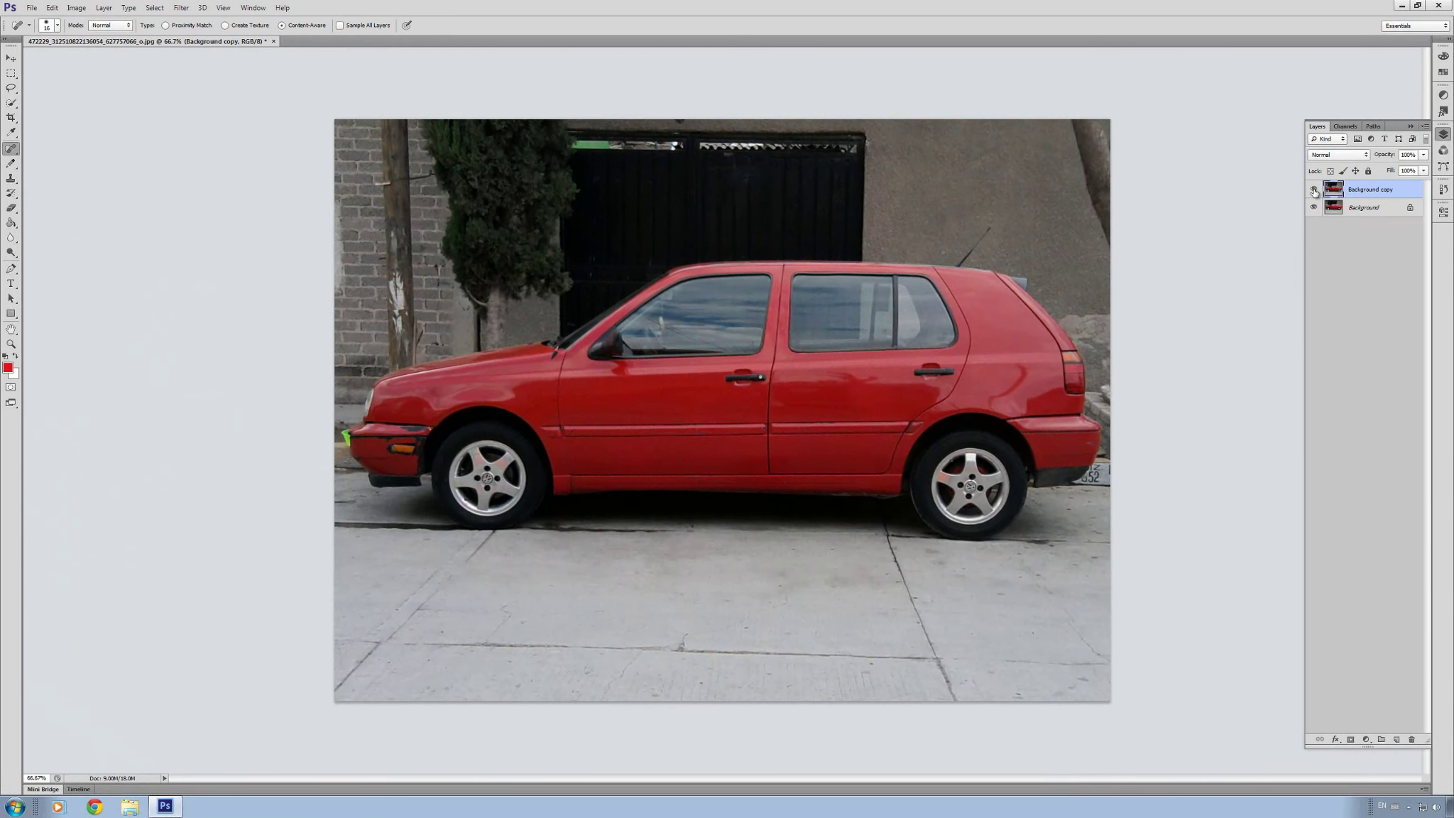
click(1314, 191)
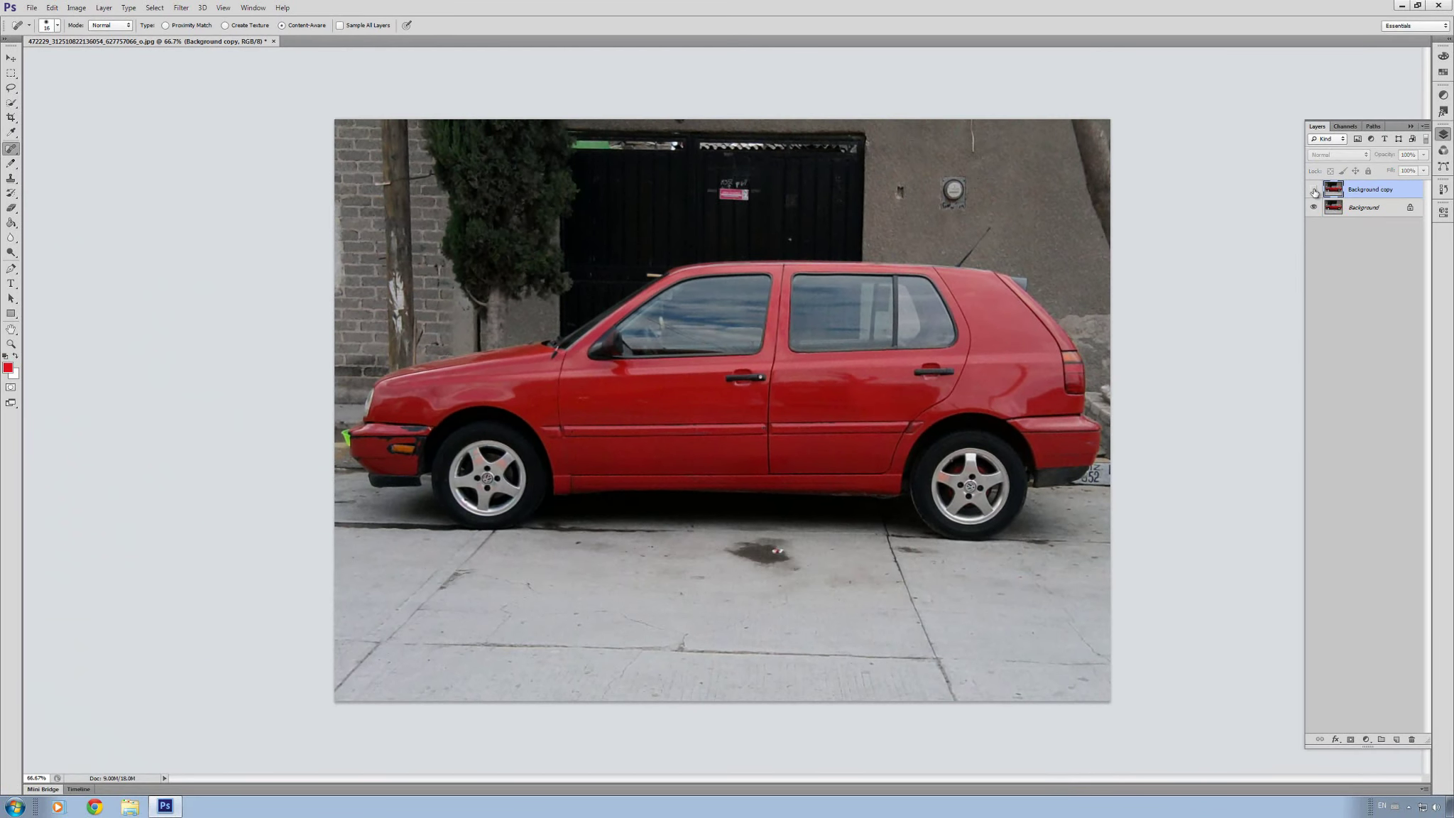
click(1314, 191)
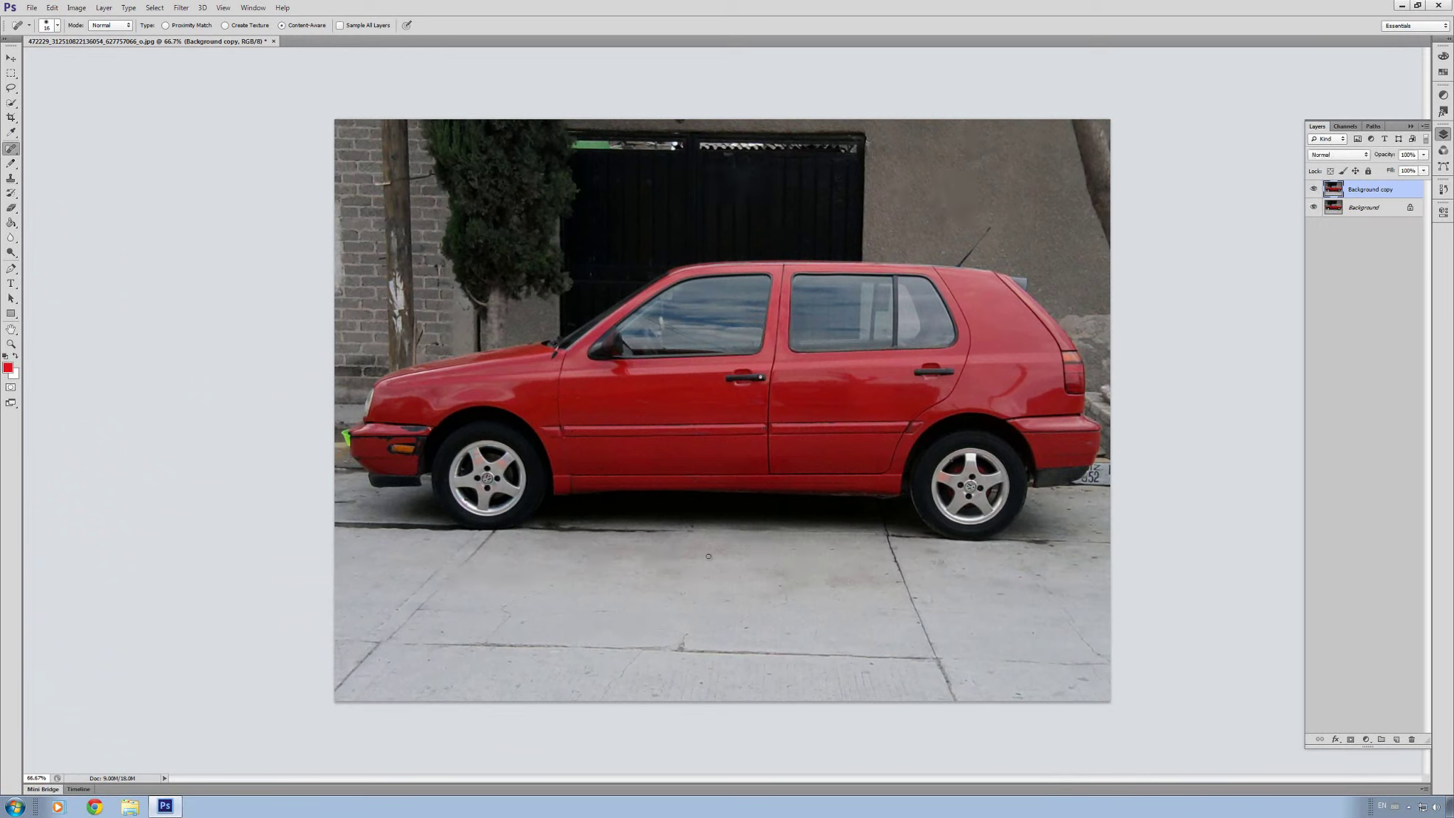
click(1411, 126)
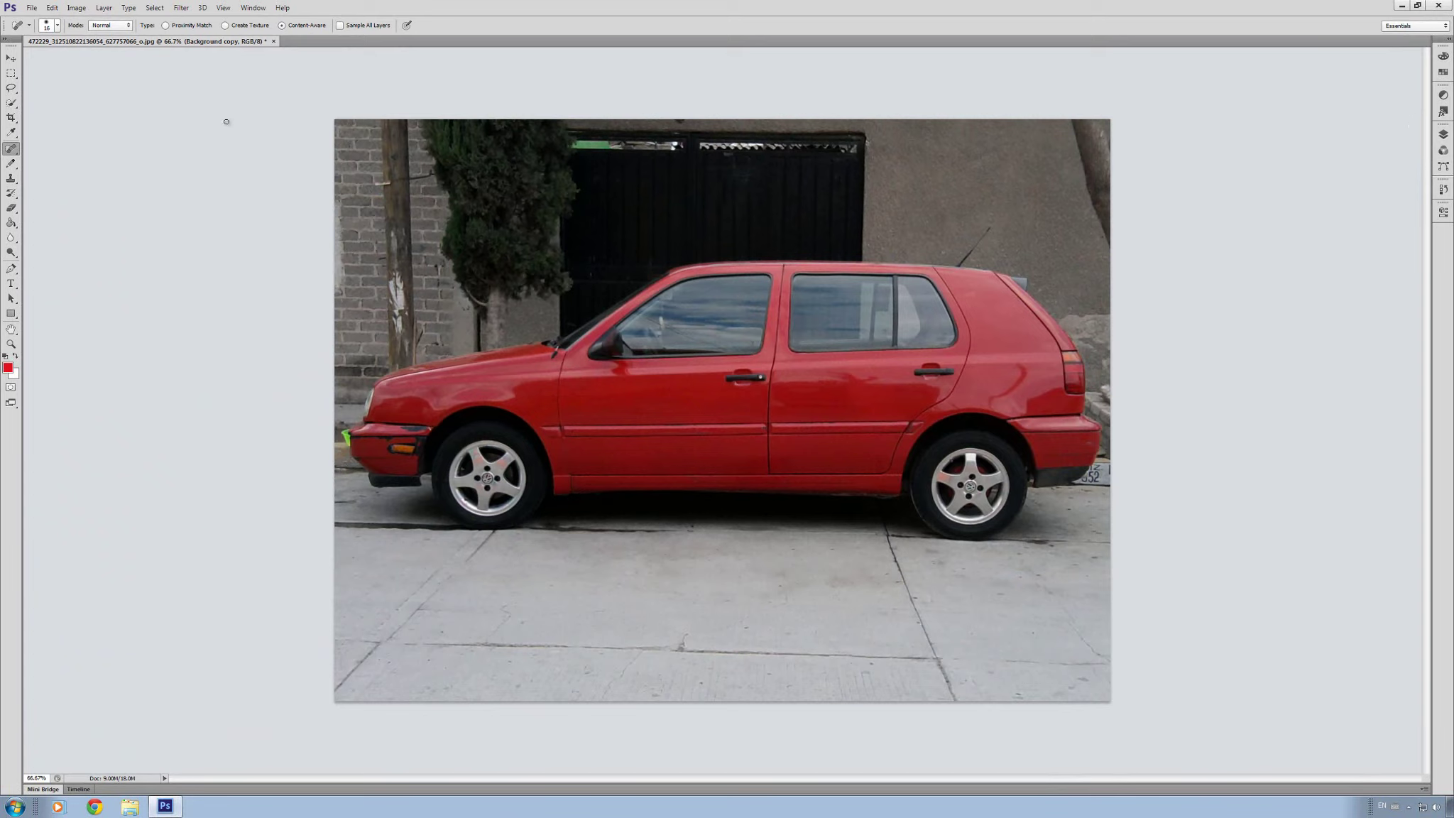
Step: Keep the Spot Healing Brush as the healing tool, then switch to the Hand and Zoom tools
right_click(9, 152)
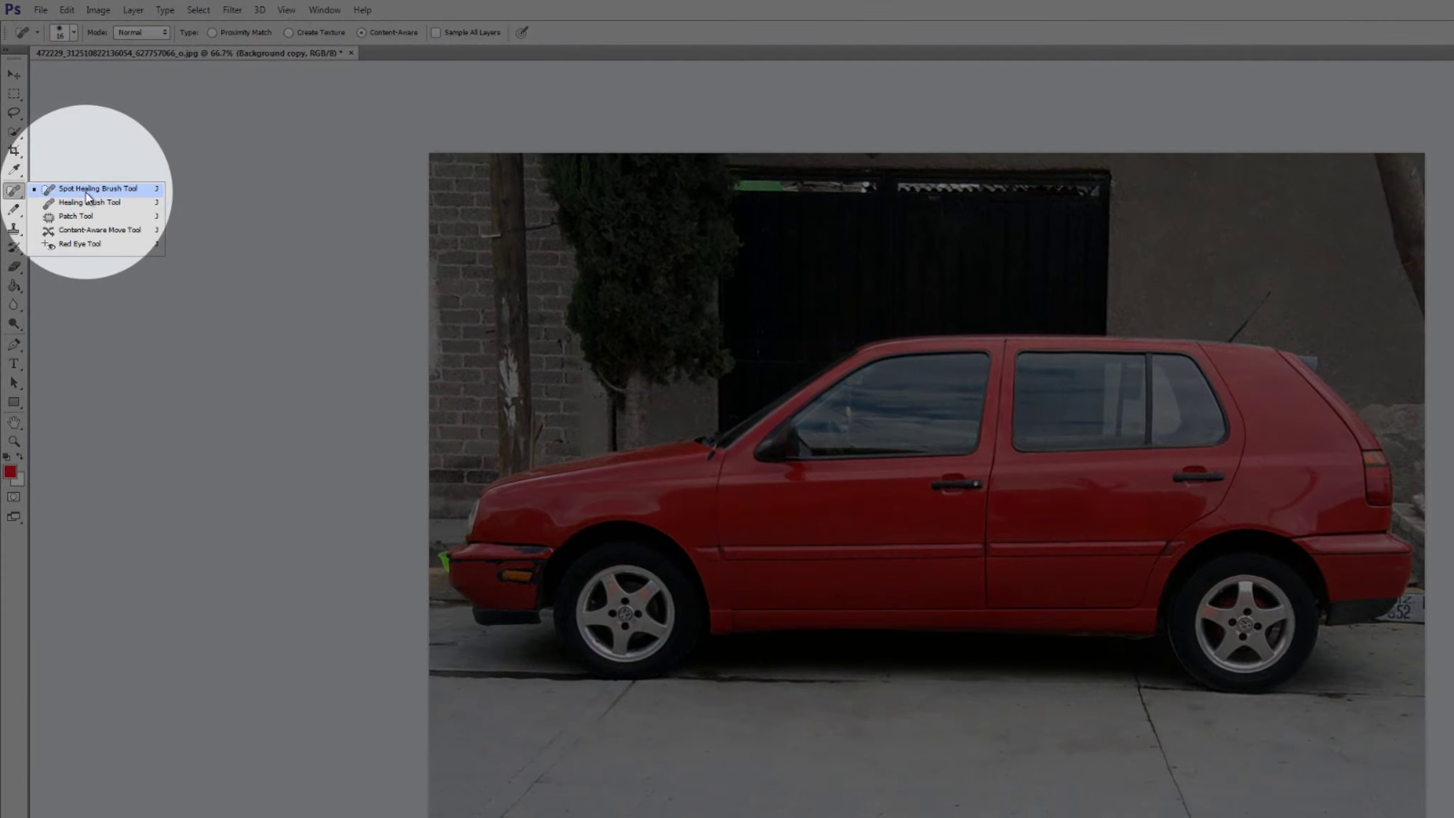
click(71, 148)
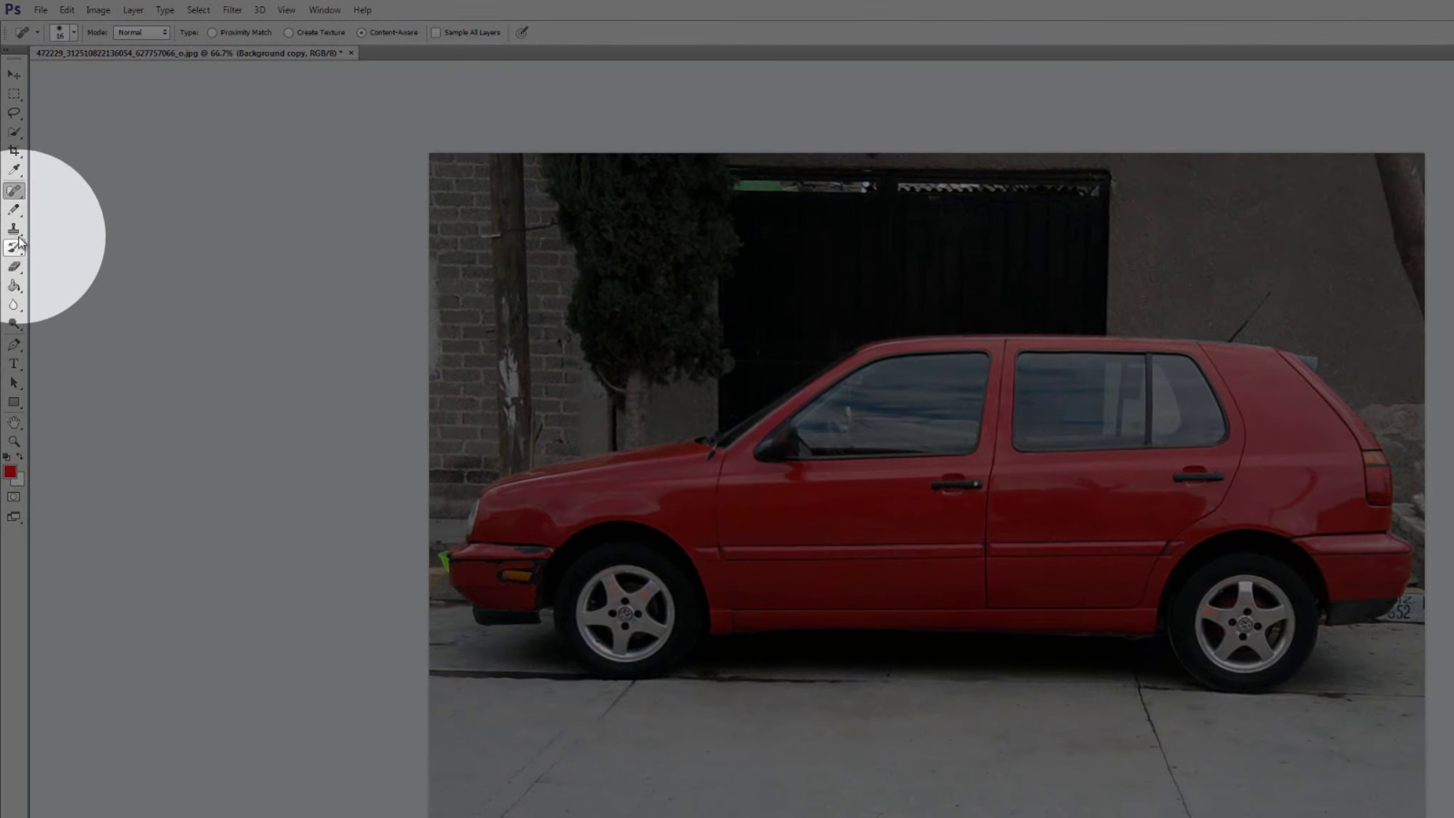
click(13, 424)
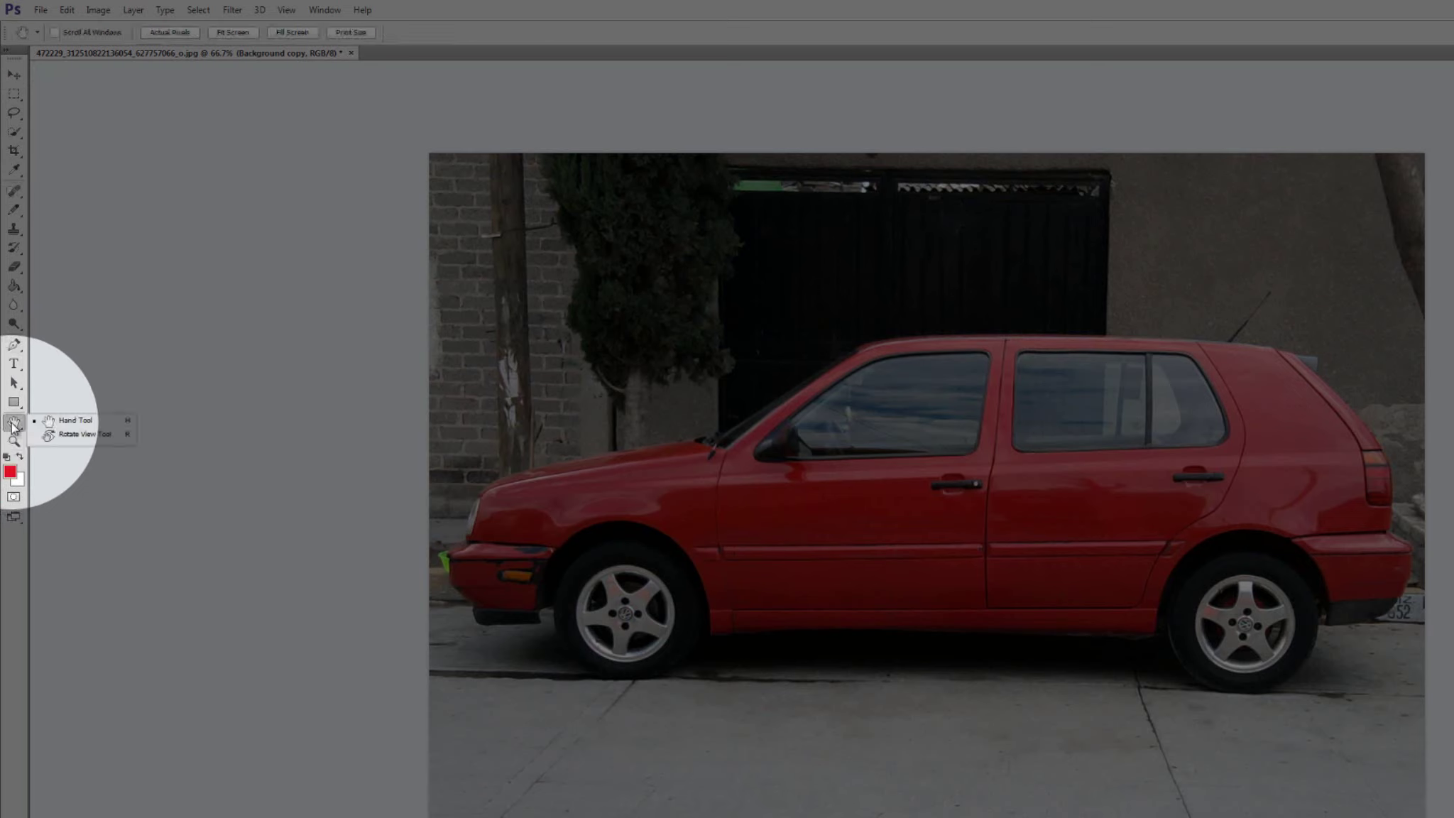
click(14, 442)
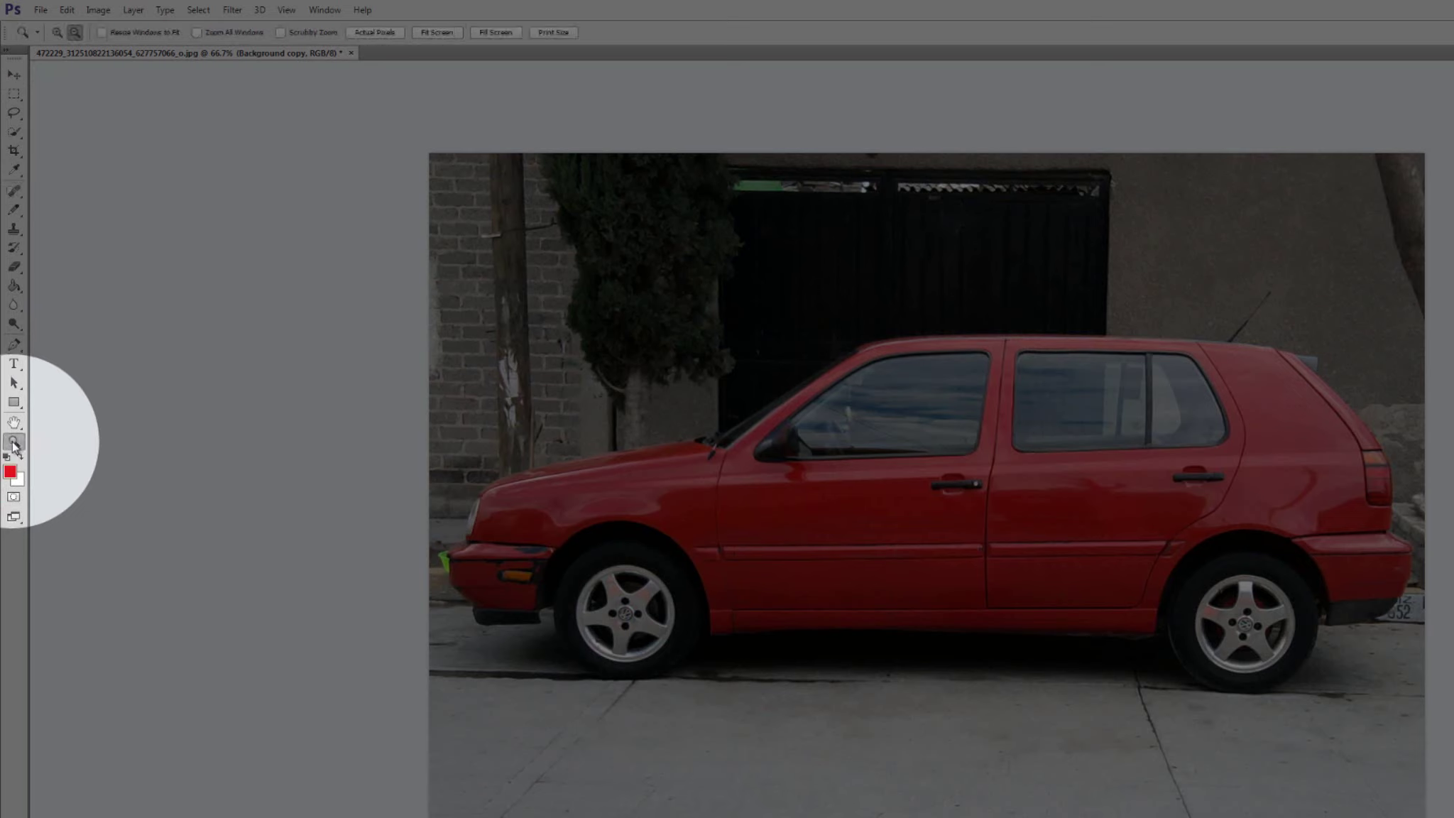